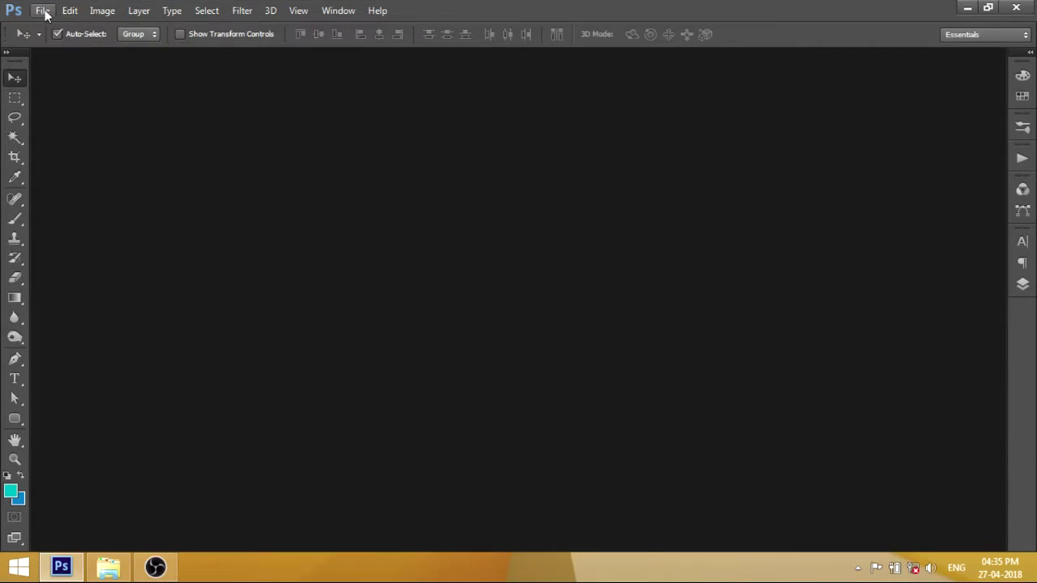
# Step: Start a new document named '3D LOGO' using the Custom preset
pyautogui.click(44, 11)
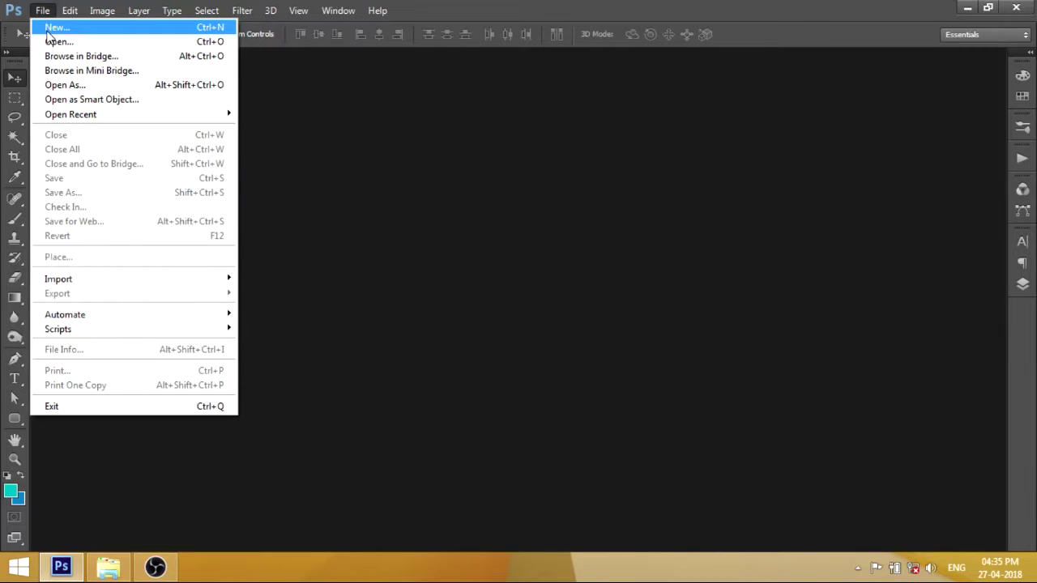
pyautogui.click(539, 185)
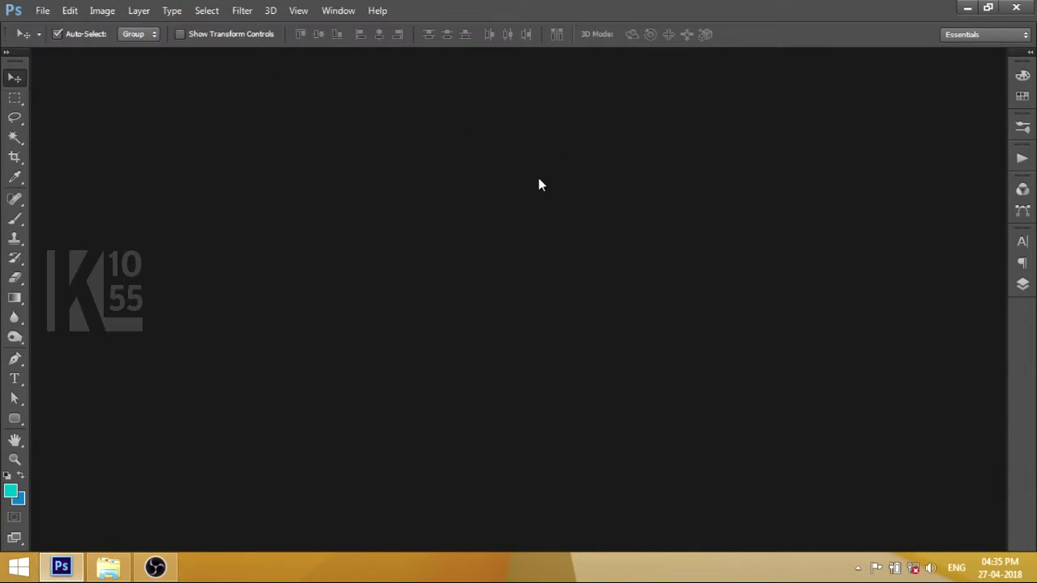
pyautogui.click(42, 13)
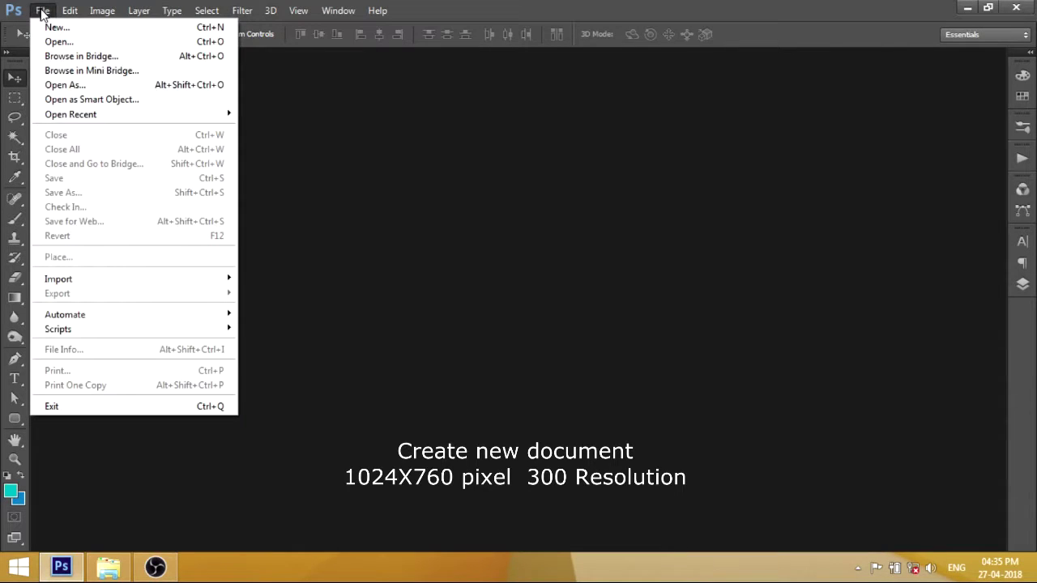
pyautogui.click(40, 24)
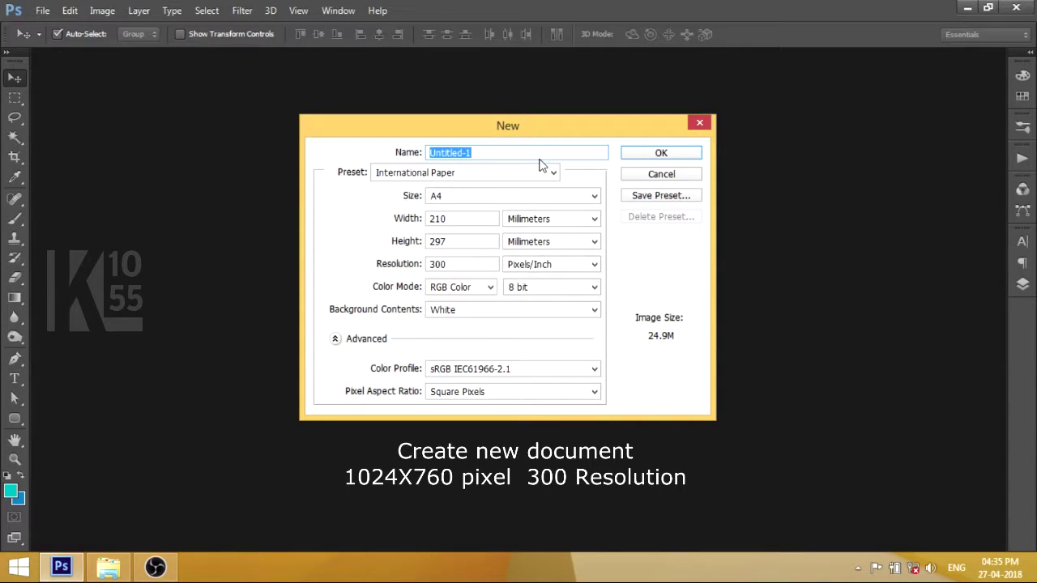
pyautogui.write('3D')
pyautogui.write(' LOGO')
pyautogui.click(521, 175)
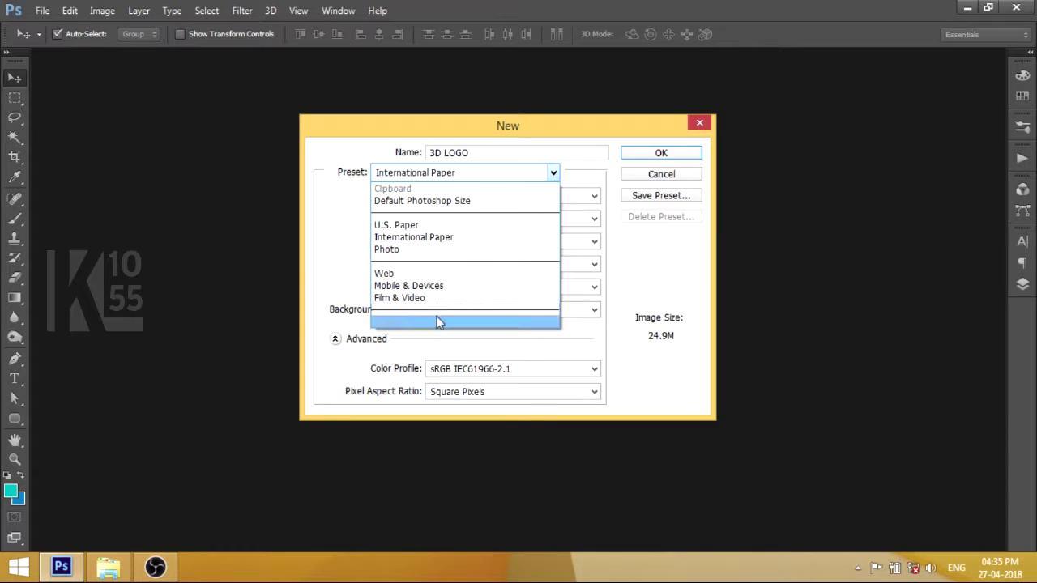
pyautogui.click(436, 319)
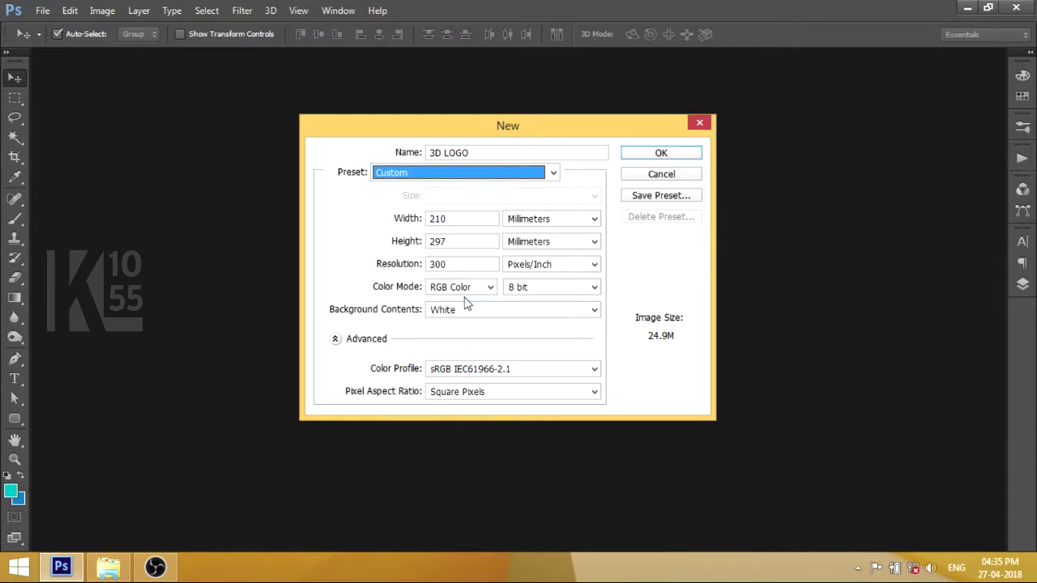
# Step: Set the size to 1024 × 760 pixels at 300 pixels/inch and create the document
pyautogui.click(593, 218)
pyautogui.scroll(3, 551, 252)
pyautogui.click(527, 234)
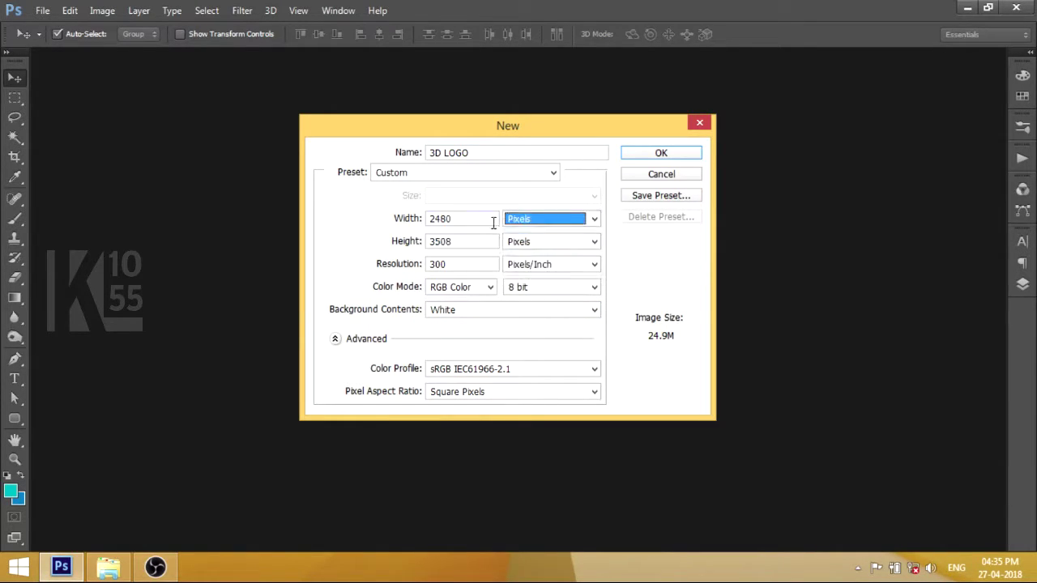
pyautogui.doubleClick(484, 218)
pyautogui.write('102')
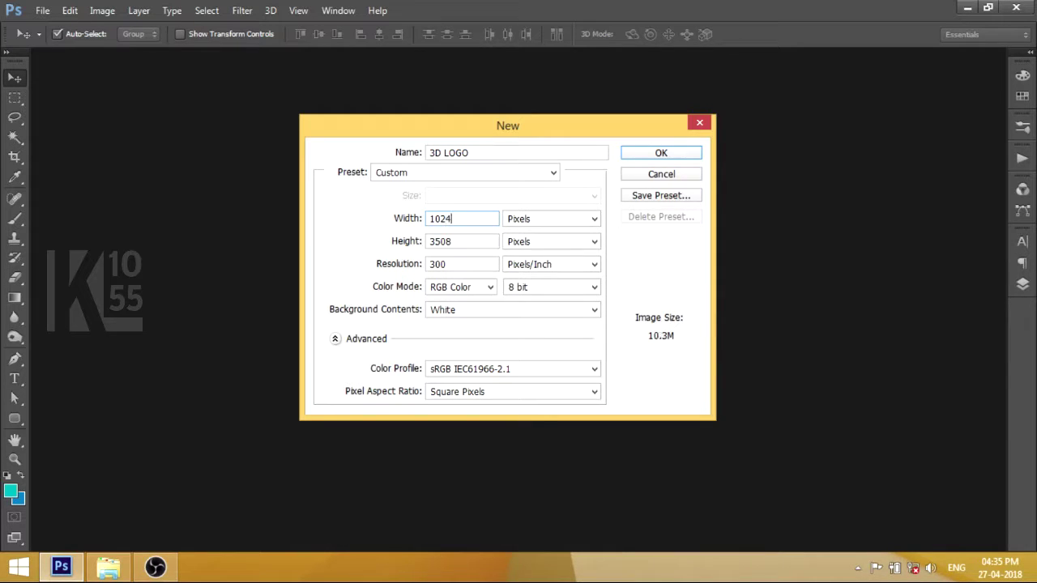
pyautogui.write('4')
pyautogui.press('Tab')
pyautogui.press('Tab')
pyautogui.write('760')
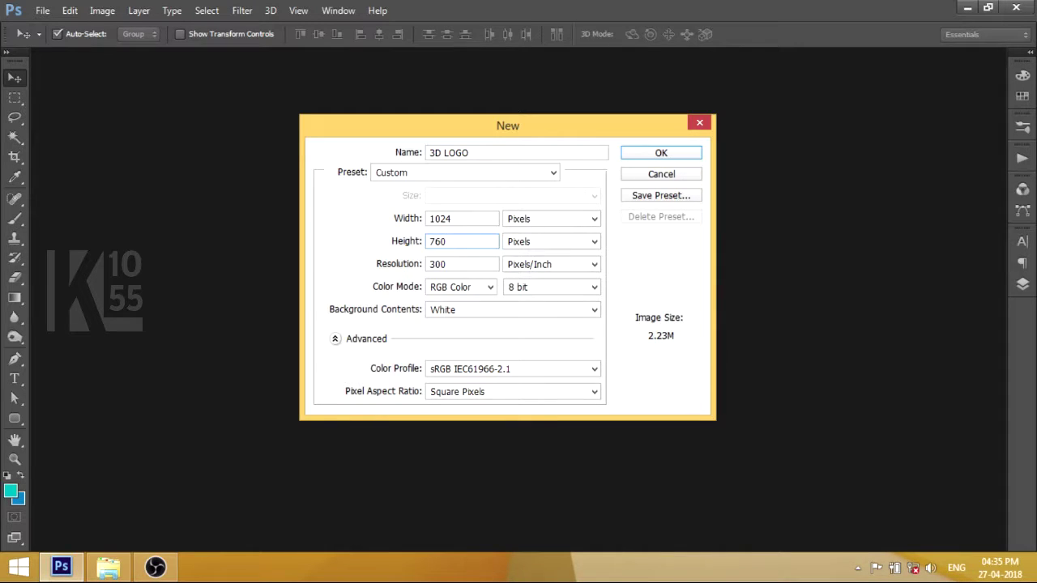
pyautogui.press('Return')
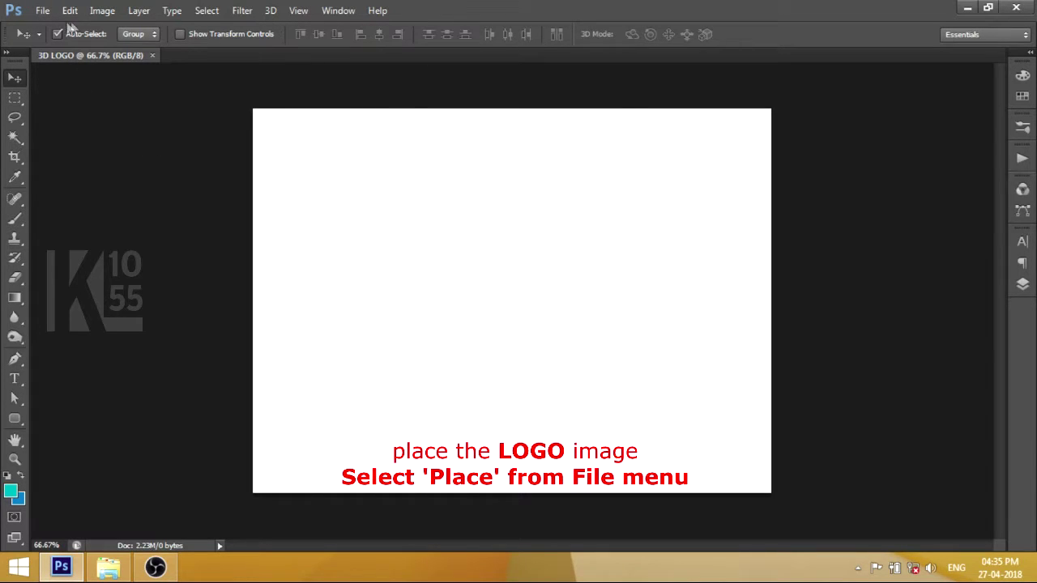
# Step: Place the INOA LOGO a image onto the canvas
pyautogui.click(42, 11)
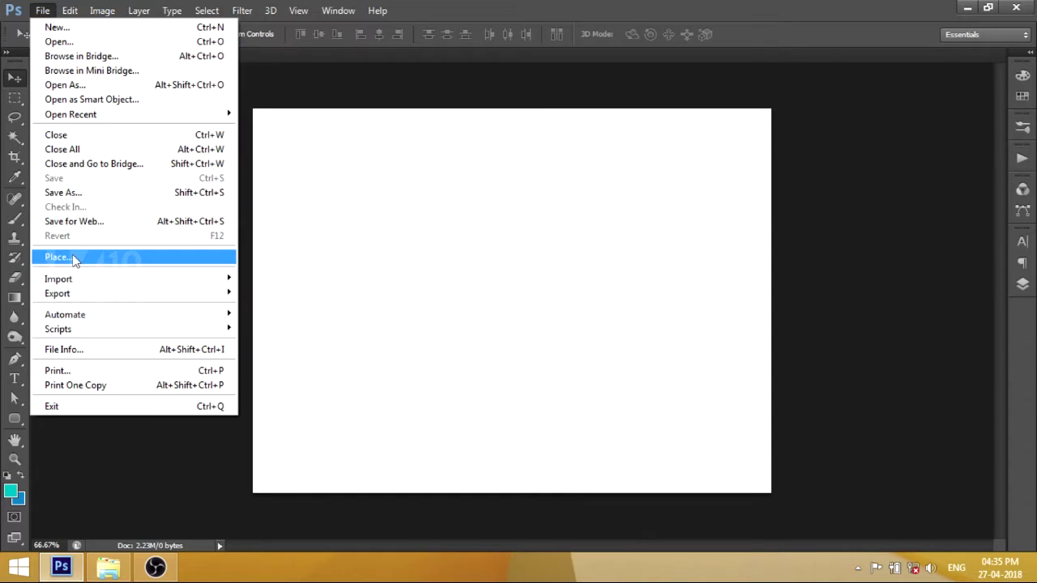
pyautogui.click(73, 257)
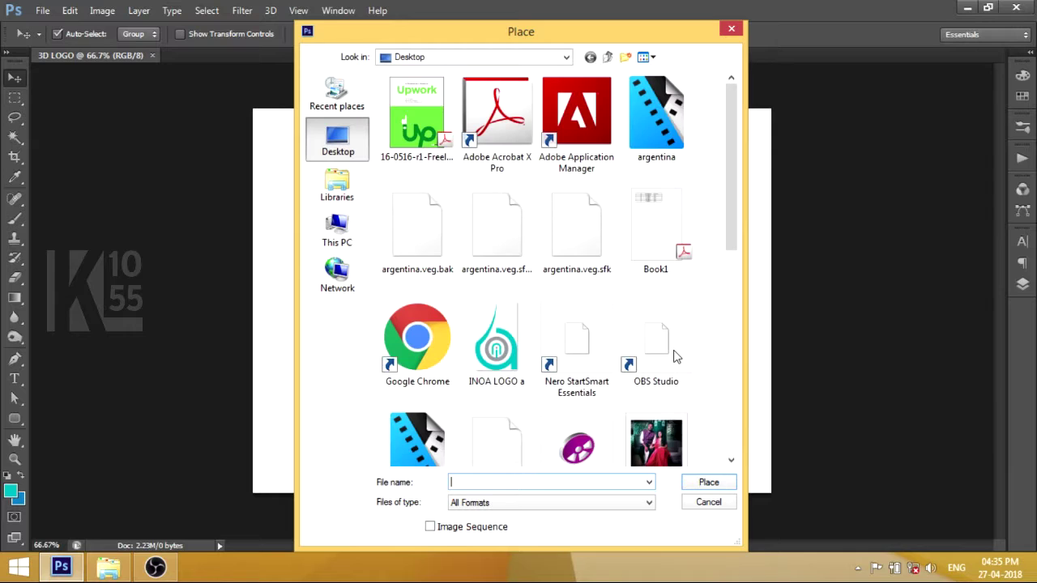
pyautogui.click(504, 351)
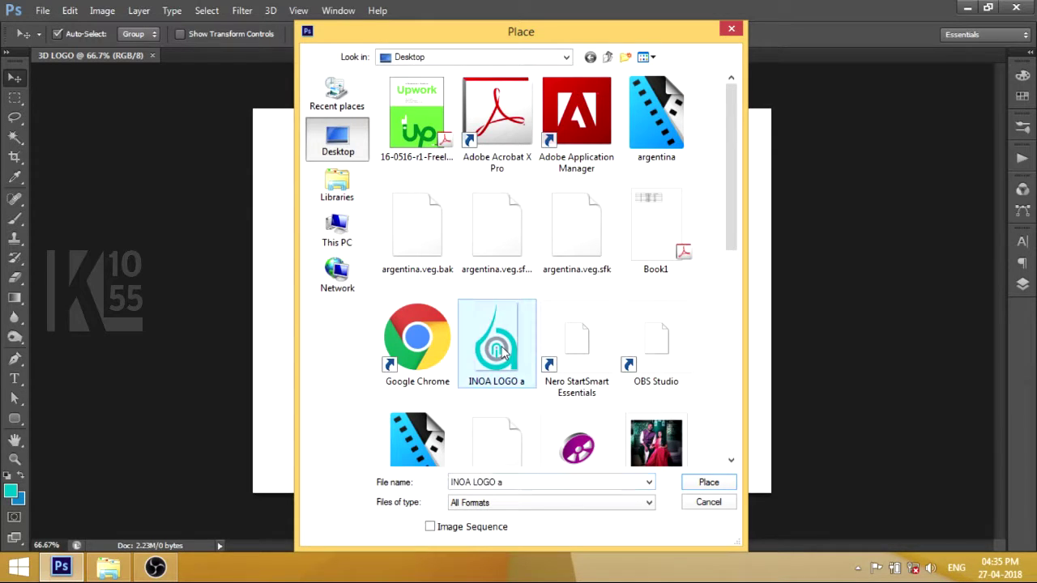
pyautogui.click(708, 482)
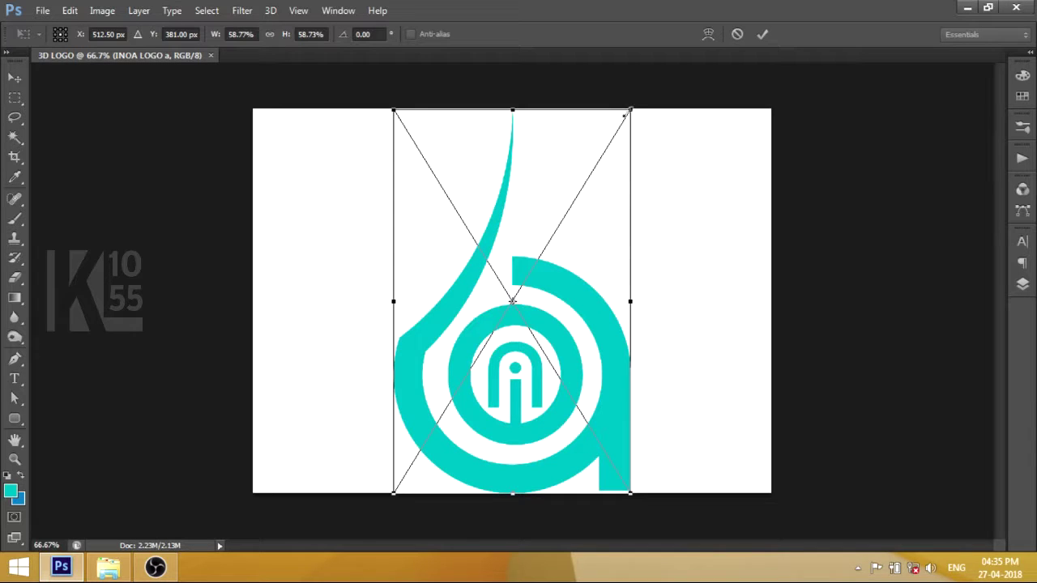
# Step: Shrink the placed logo to about 28% and commit the transform
pyautogui.moveTo(630, 117); pyautogui.dragTo(569, 213)
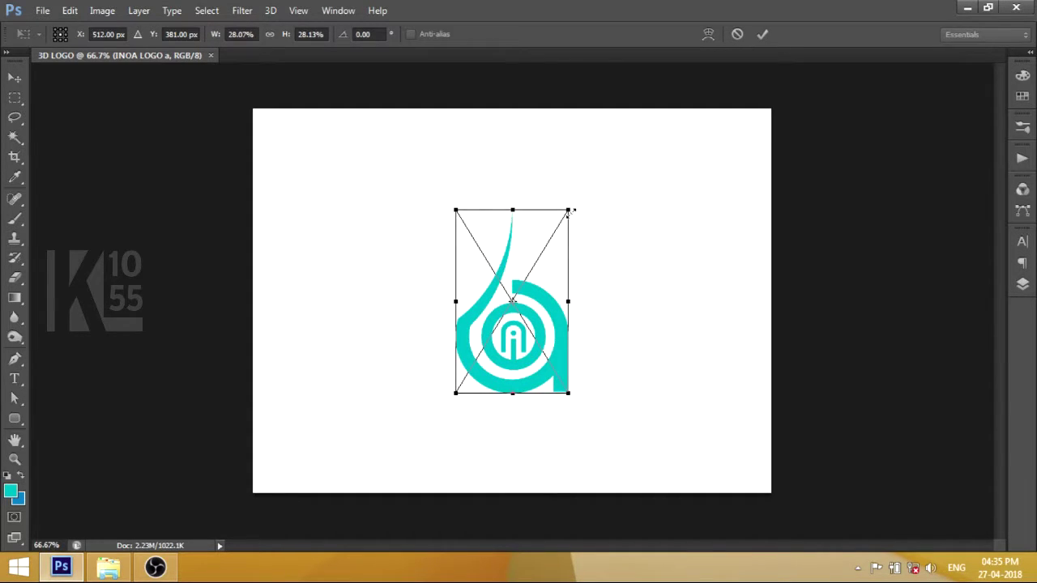
pyautogui.press('Return')
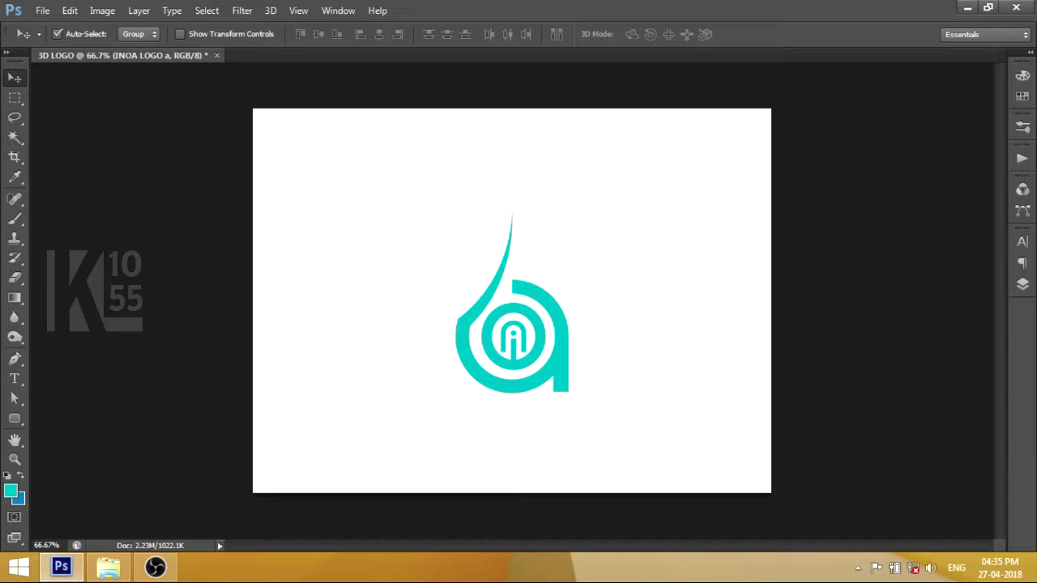
pyautogui.click(1022, 284)
pyautogui.hotkey('ctrl', 'a')
# Step: Turn the Background layer into a 3D postcard and accept switching to the 3D workspace
pyautogui.hotkey('ctrl', 'd')
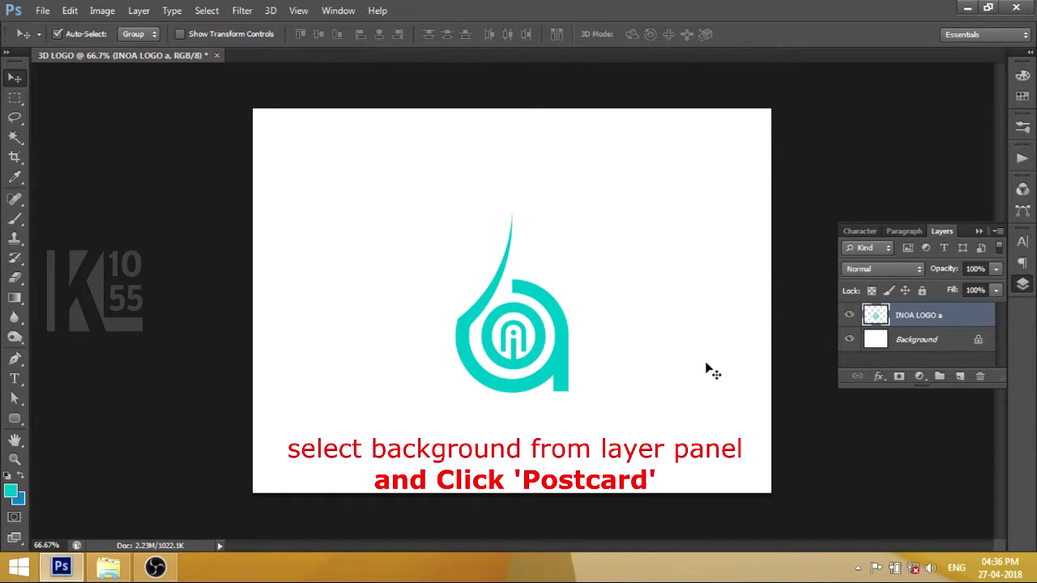
pyautogui.click(929, 347)
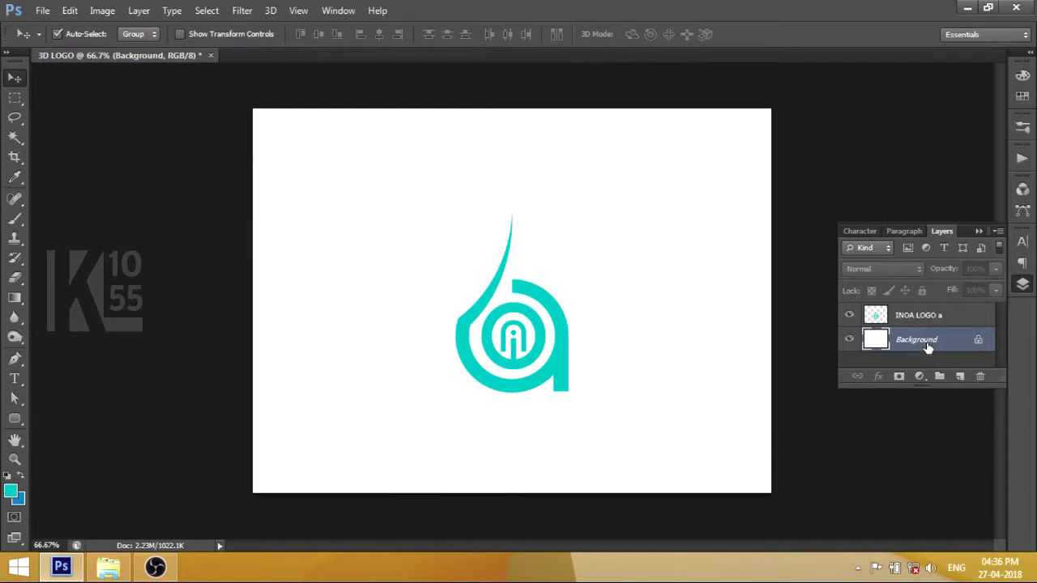
pyautogui.rightClick(928, 347)
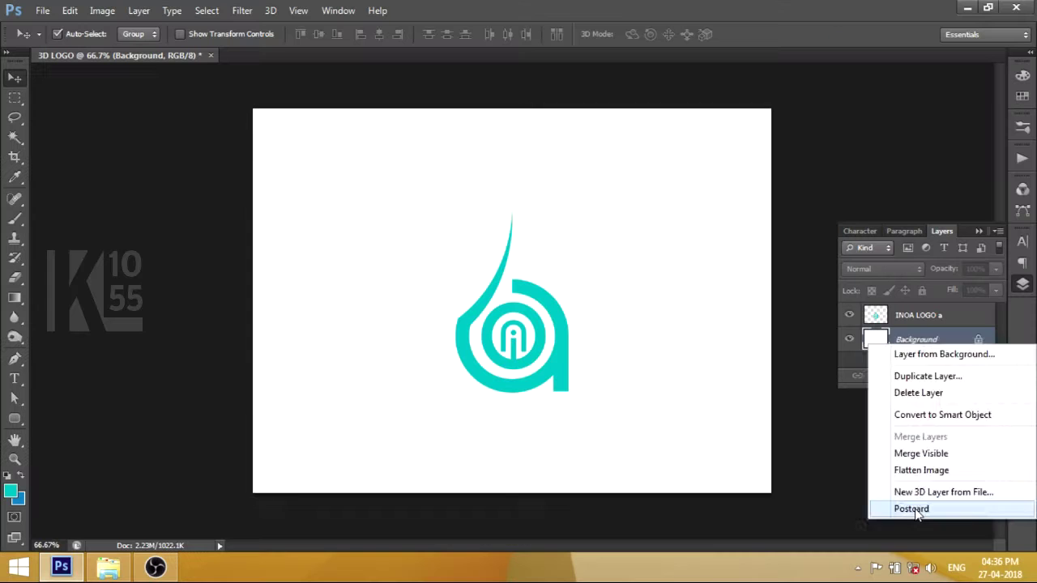
pyautogui.click(914, 508)
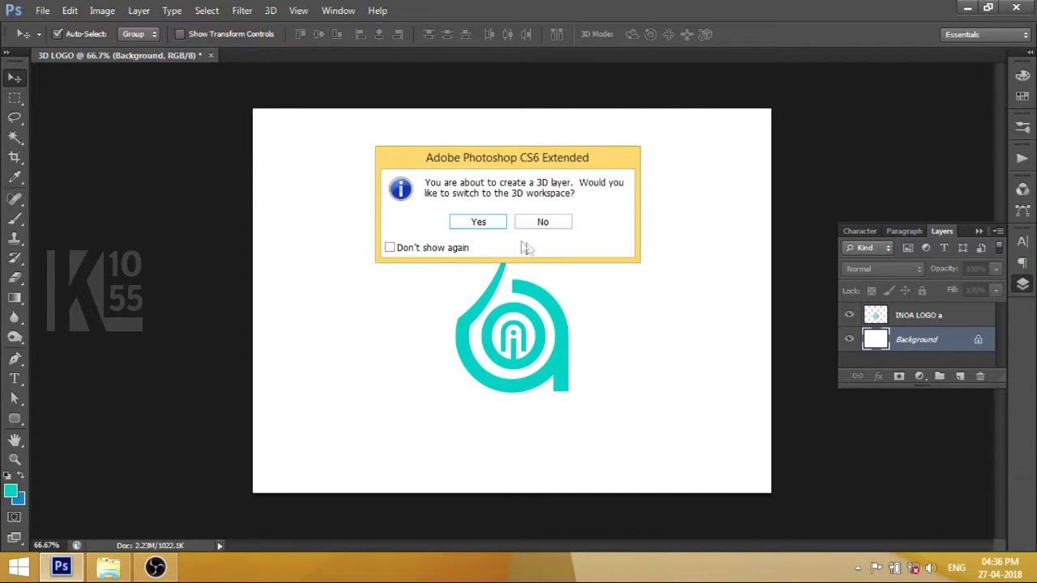
pyautogui.click(430, 250)
pyautogui.click(478, 224)
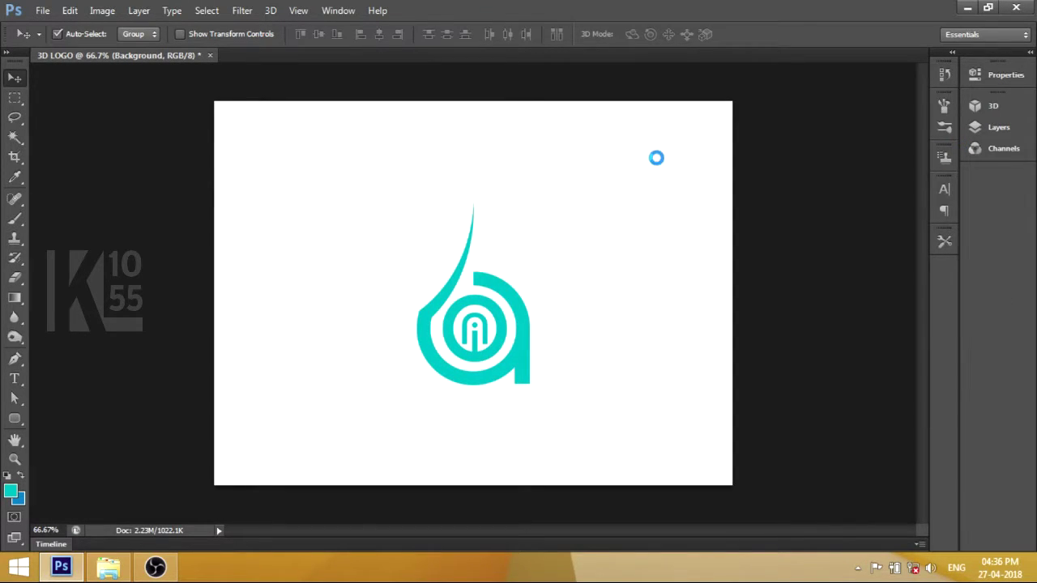
pyautogui.click(987, 129)
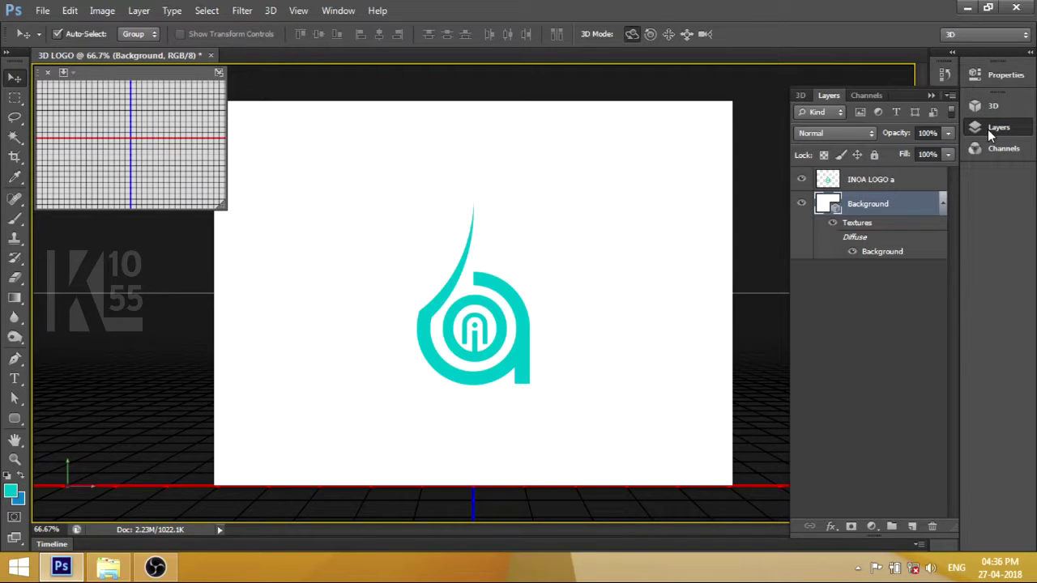
pyautogui.click(857, 179)
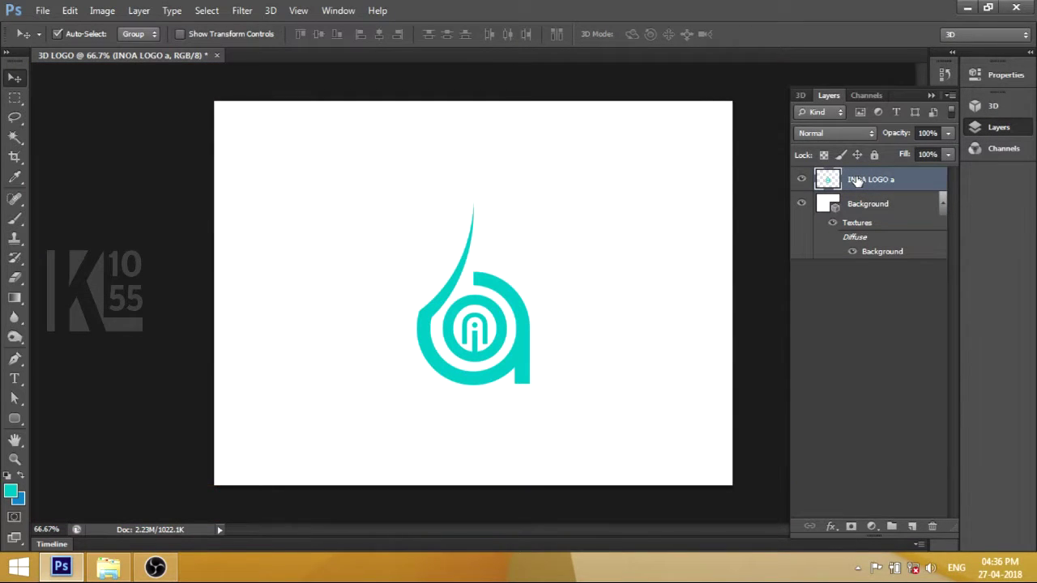
# Step: Extrude the INOA LOGO a layer with New 3D Extrusion from Selected Layer
pyautogui.rightClick(857, 180)
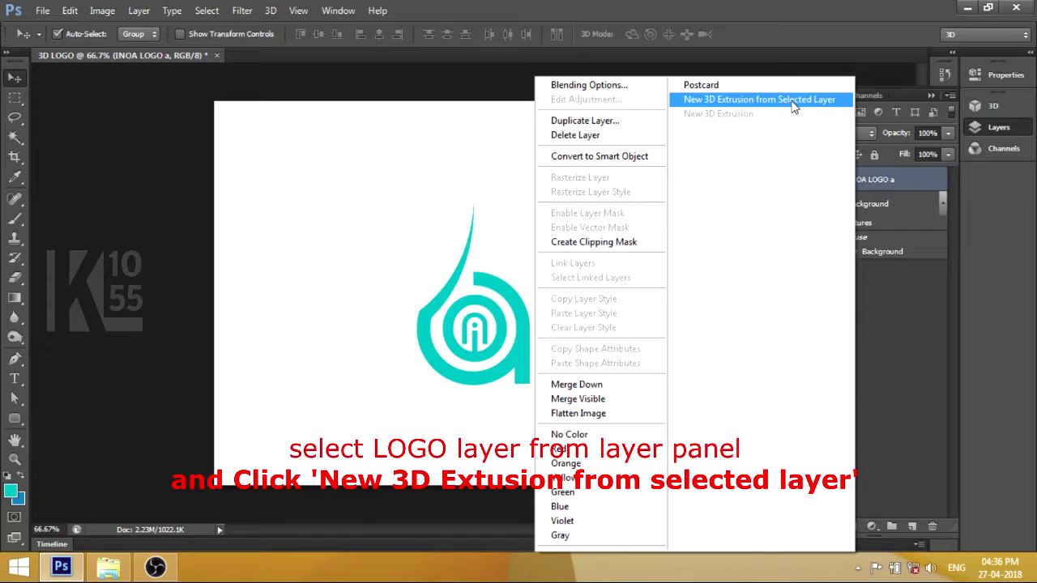
pyautogui.click(798, 100)
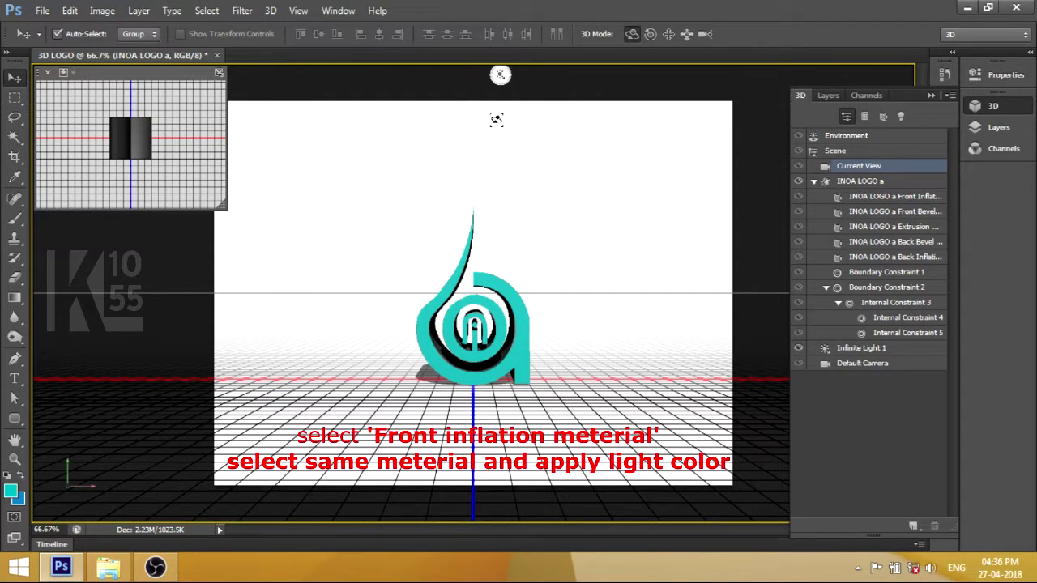
pyautogui.click(863, 204)
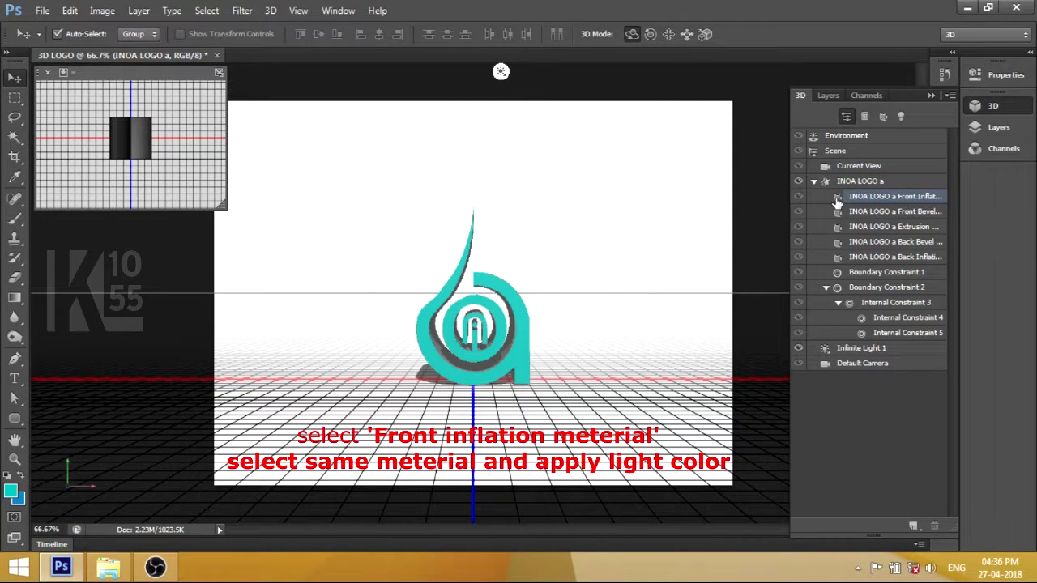
# Step: Apply the plain grey preset to the logo's front inflation material
pyautogui.doubleClick(837, 203)
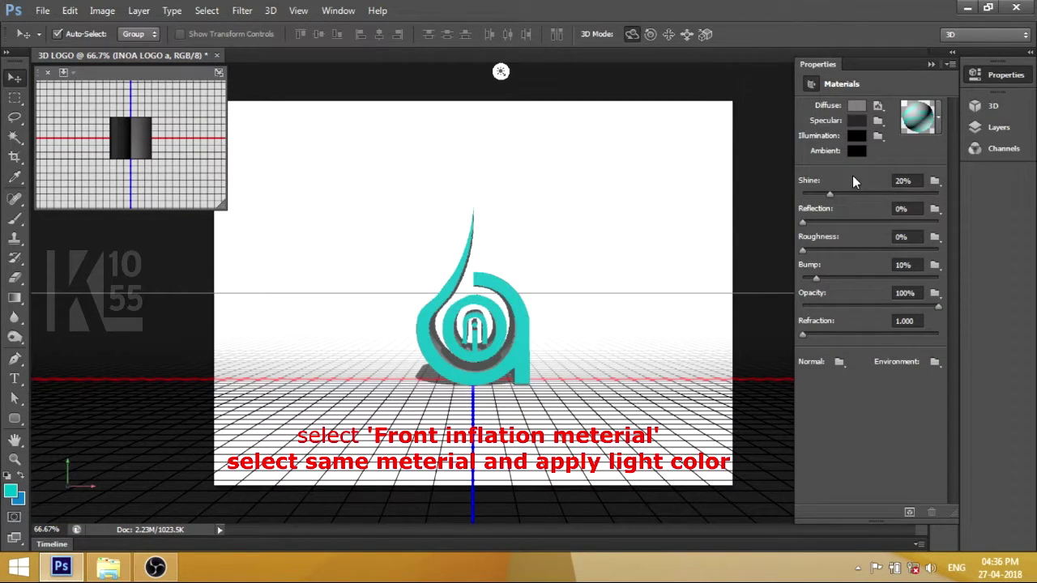
pyautogui.click(916, 120)
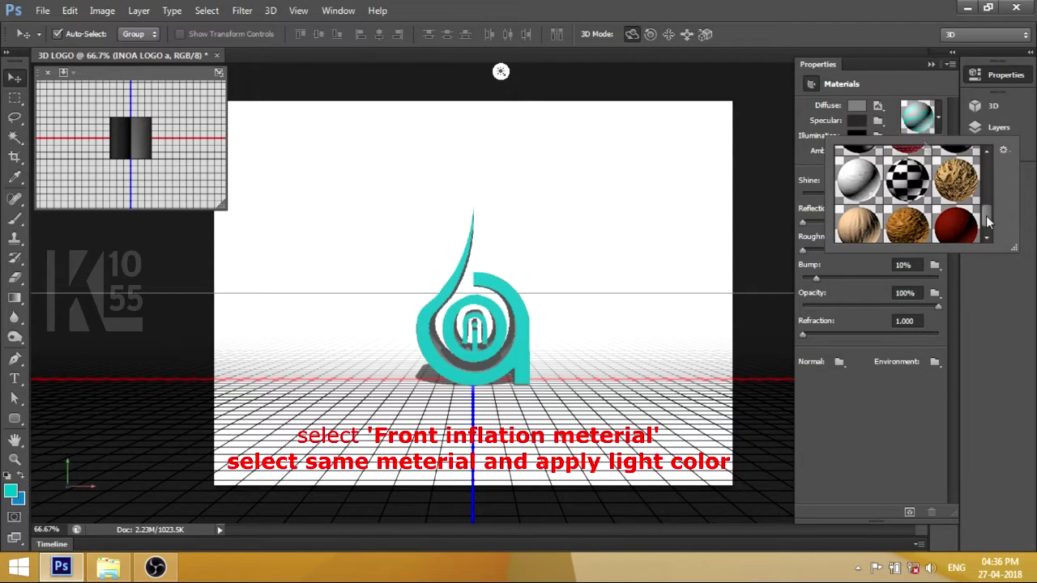
pyautogui.moveTo(987, 215); pyautogui.dragTo(985, 187)
pyautogui.click(849, 196)
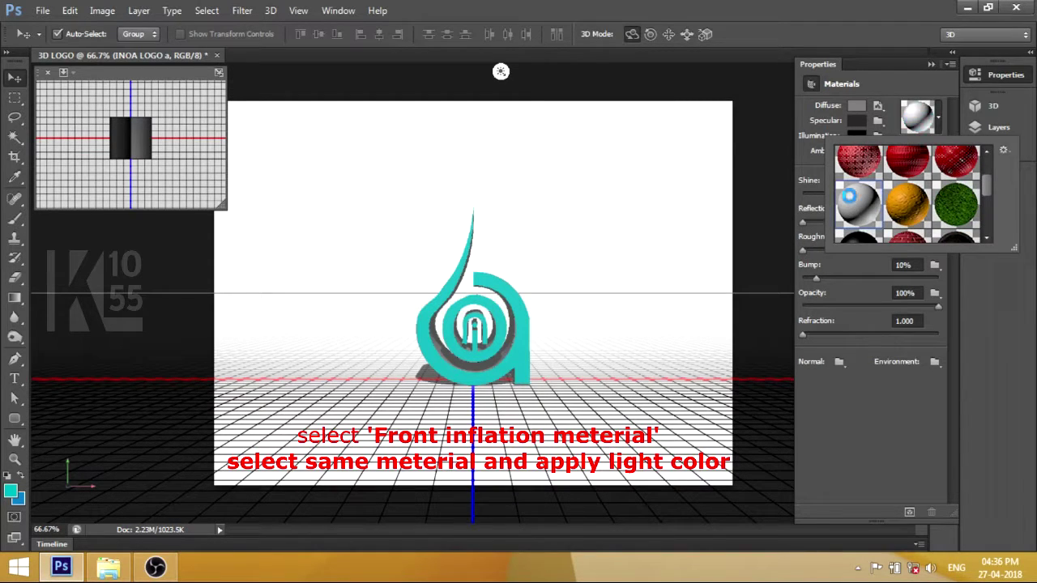
pyautogui.doubleClick(848, 196)
# Step: Set the front material's diffuse colour to light cyan #93fbff
pyautogui.click(855, 105)
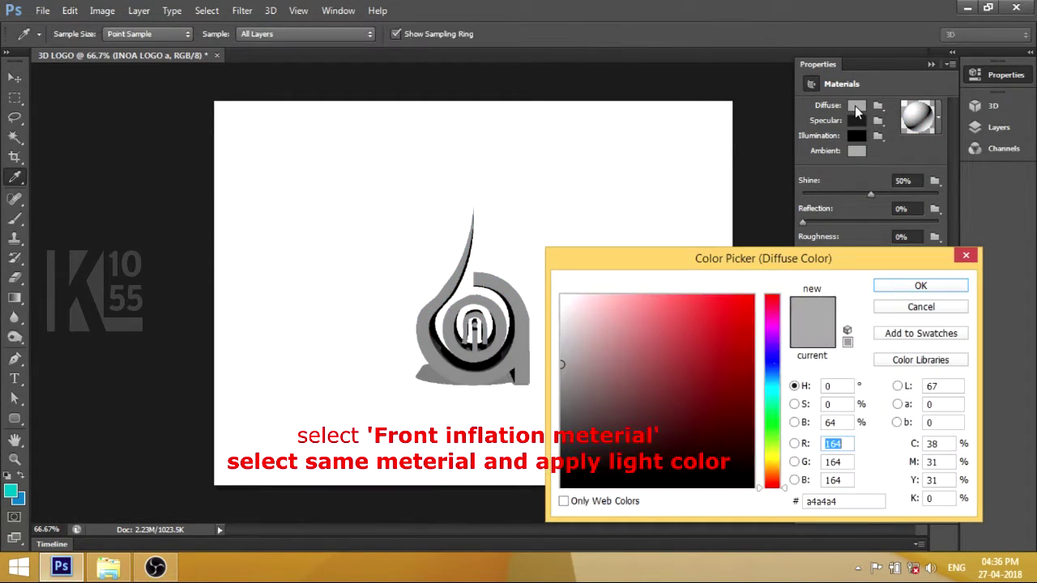
pyautogui.click(768, 392)
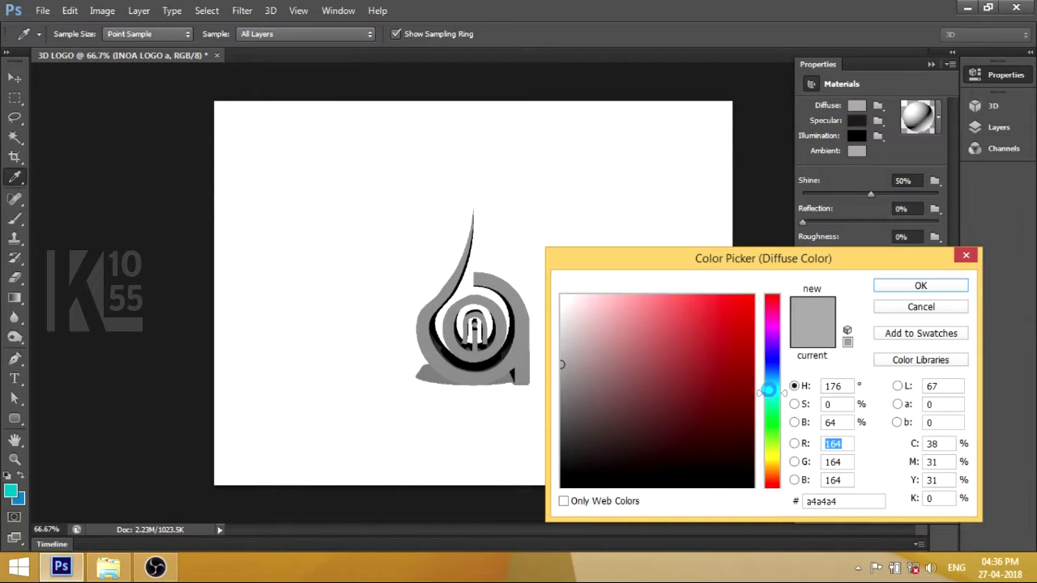
pyautogui.click(620, 318)
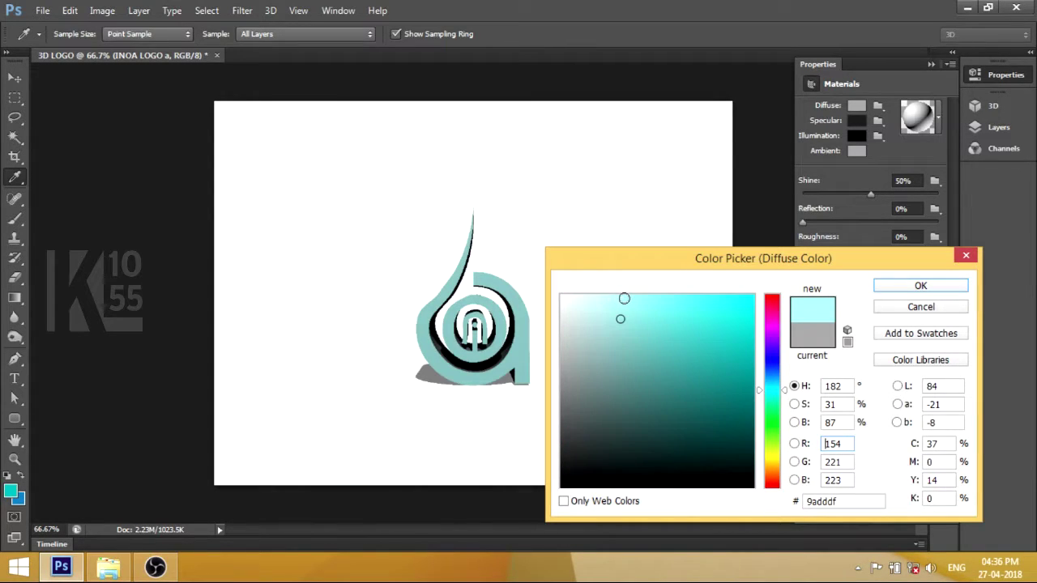
pyautogui.click(642, 294)
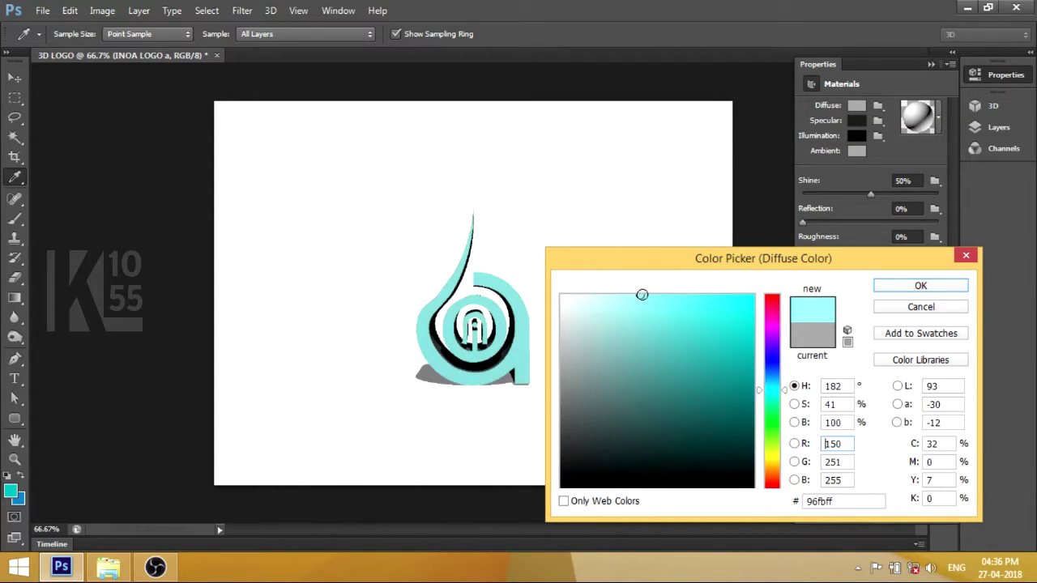
pyautogui.click(923, 288)
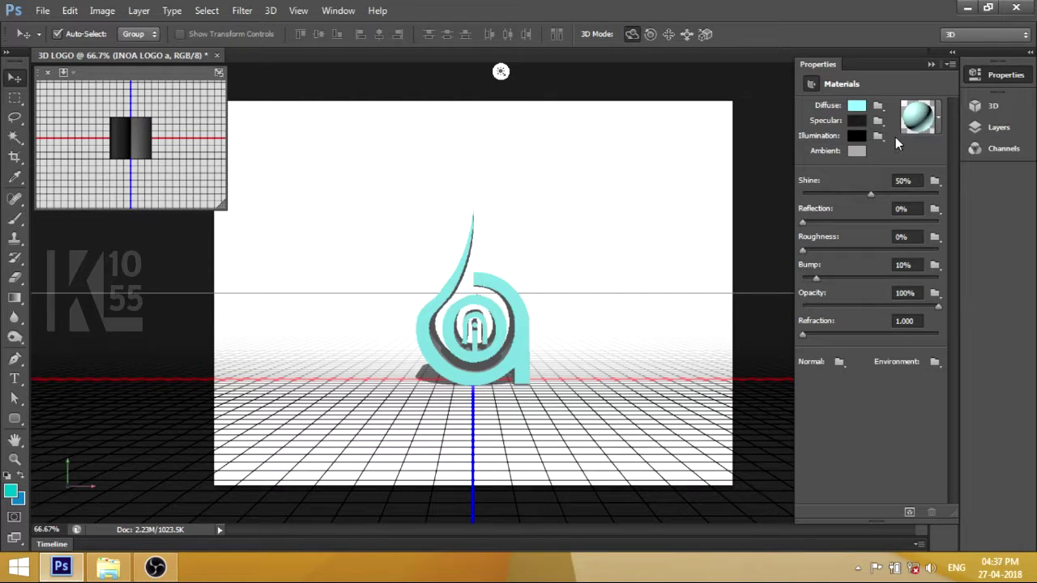
pyautogui.click(979, 133)
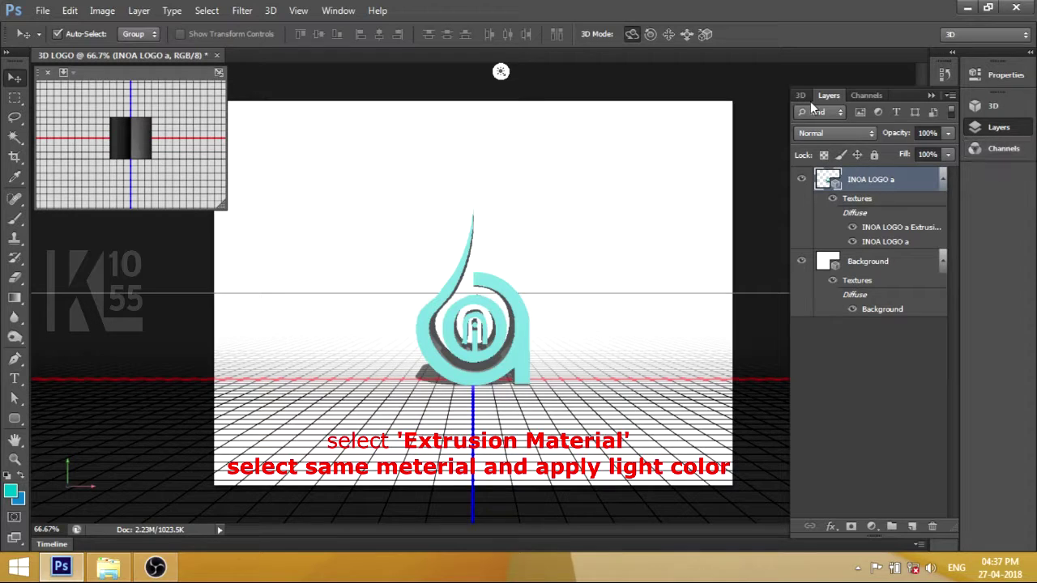
# Step: Apply the glossy white preset to the logo's extrusion material
pyautogui.click(801, 99)
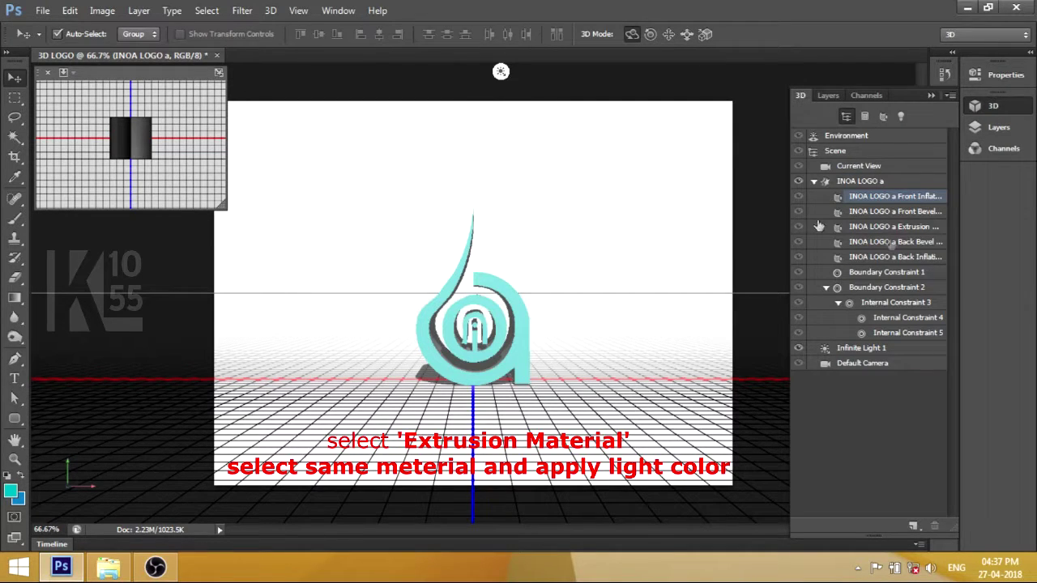
pyautogui.click(902, 227)
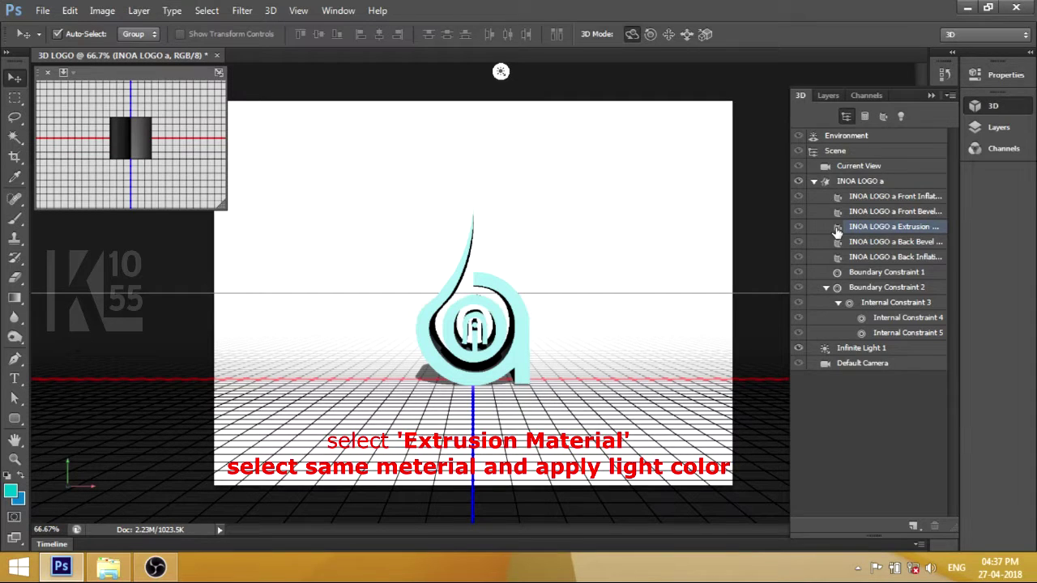
pyautogui.doubleClick(838, 231)
pyautogui.click(938, 120)
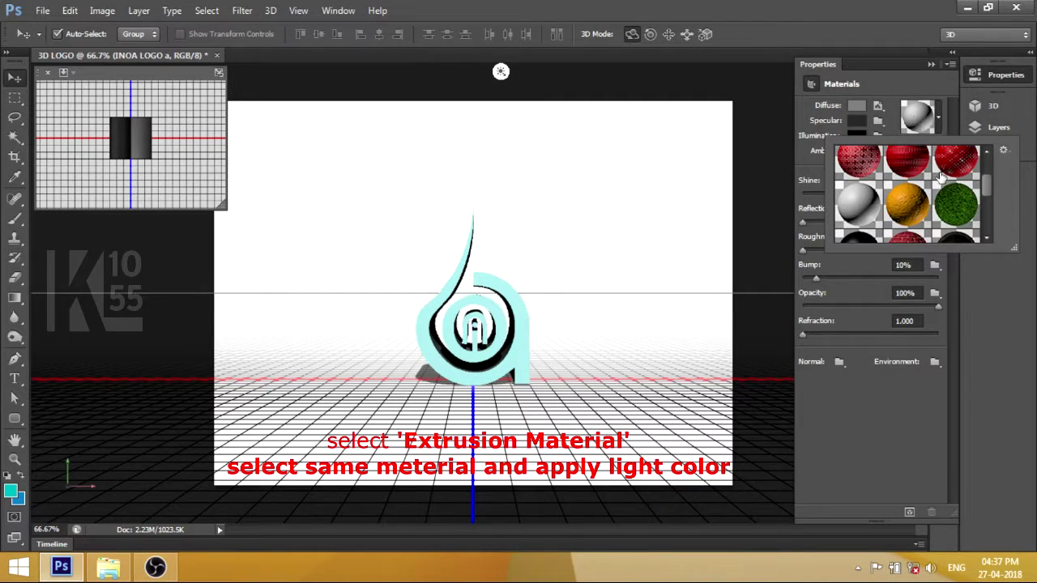
pyautogui.scroll(-2, 990, 186)
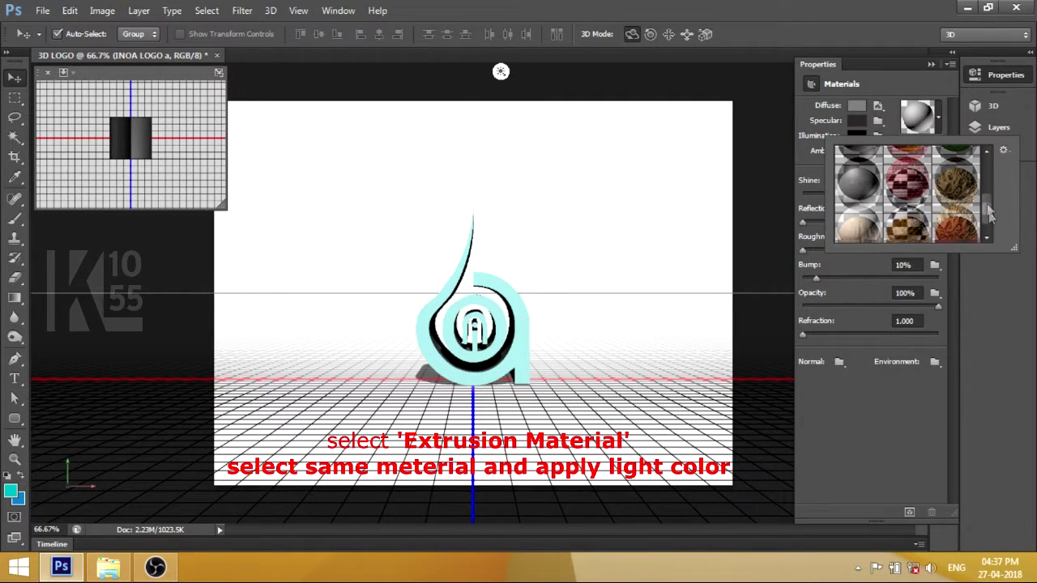
pyautogui.click(859, 192)
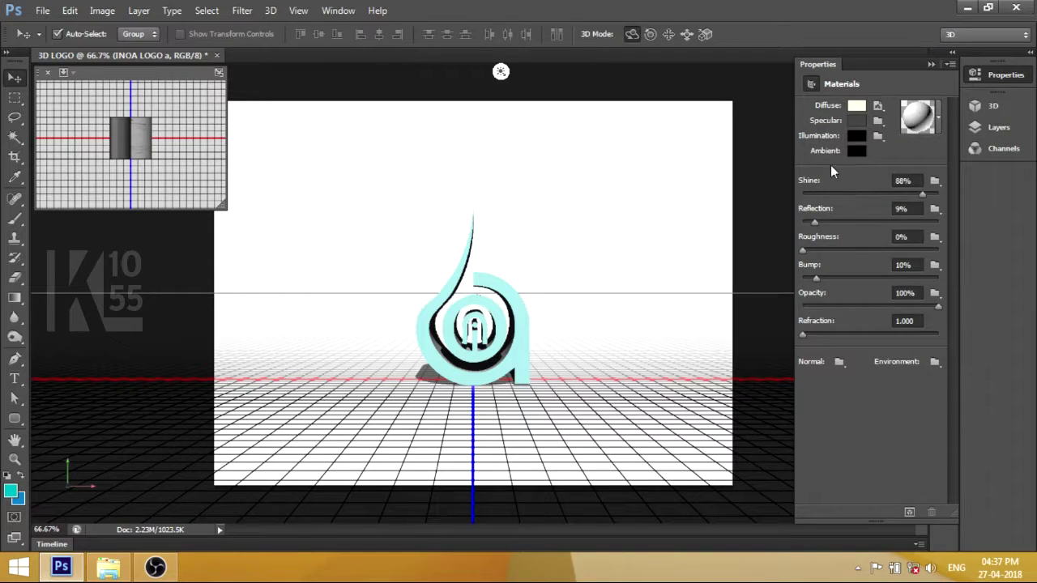
# Step: Tint the extrusion material's diffuse colour light cyan
pyautogui.click(856, 107)
pyautogui.click(776, 394)
pyautogui.moveTo(611, 300); pyautogui.dragTo(647, 295)
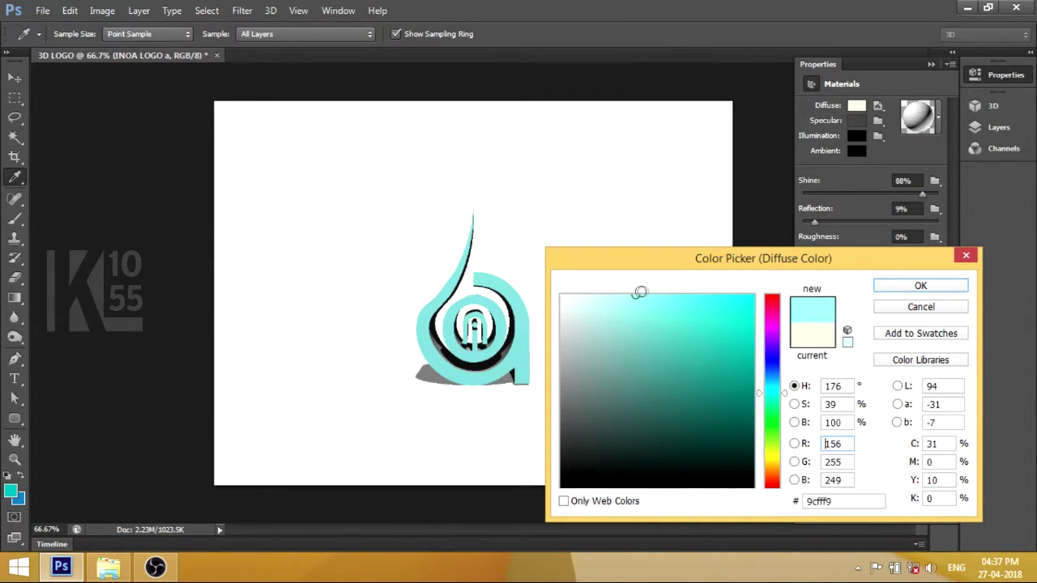
pyautogui.click(921, 288)
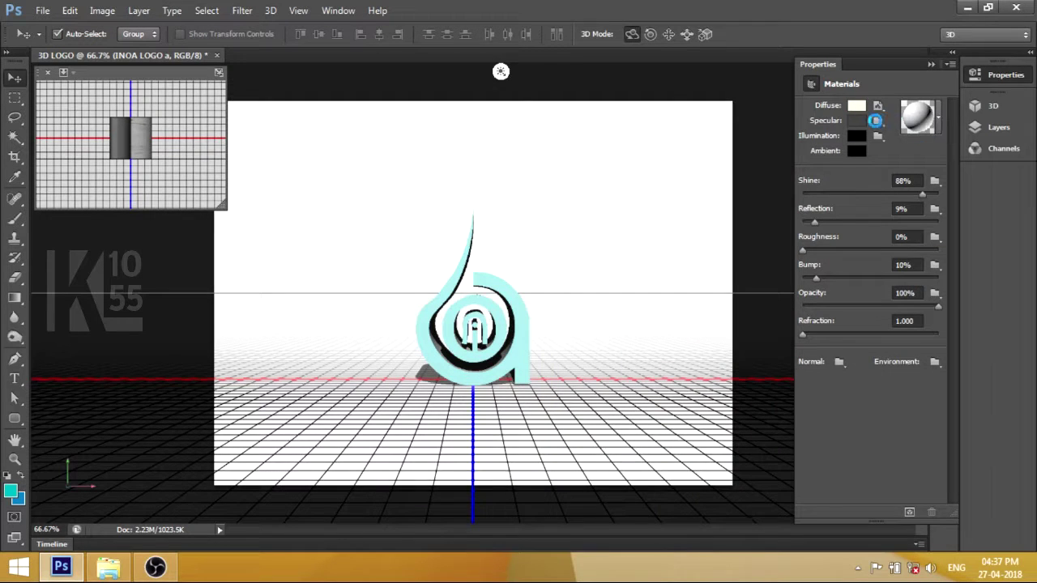
pyautogui.click(993, 128)
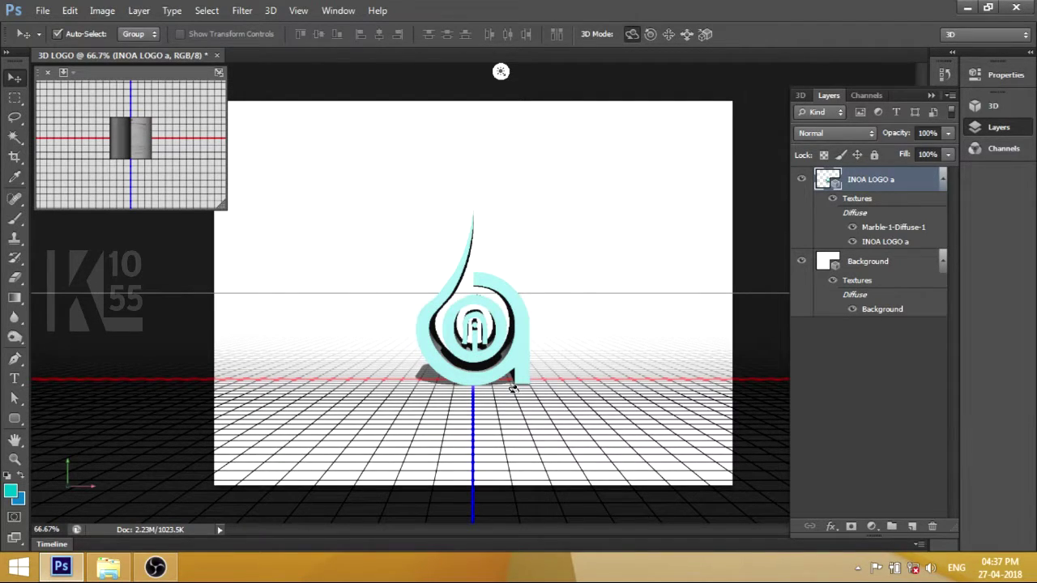
# Step: Tilt the 3D logo slightly, then merge it with the Background layer using Ctrl+E
pyautogui.moveTo(473, 339); pyautogui.dragTo(474, 324)
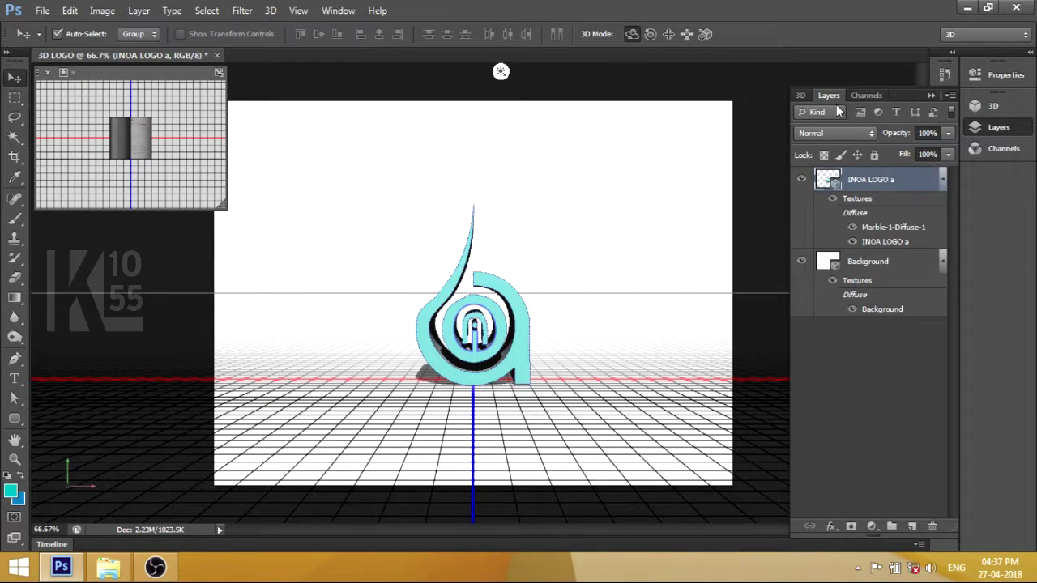
pyautogui.click(802, 95)
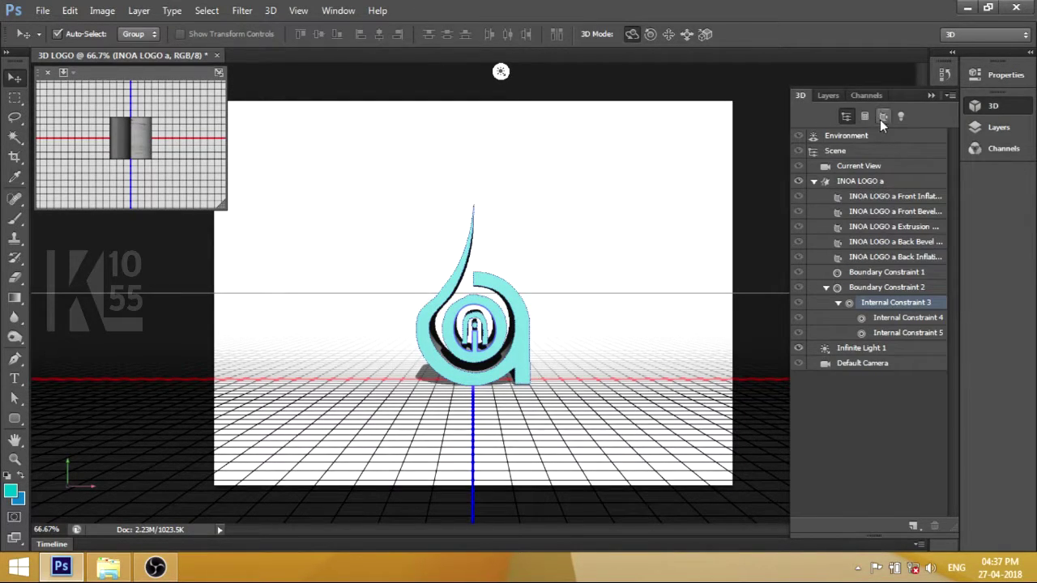
pyautogui.click(835, 93)
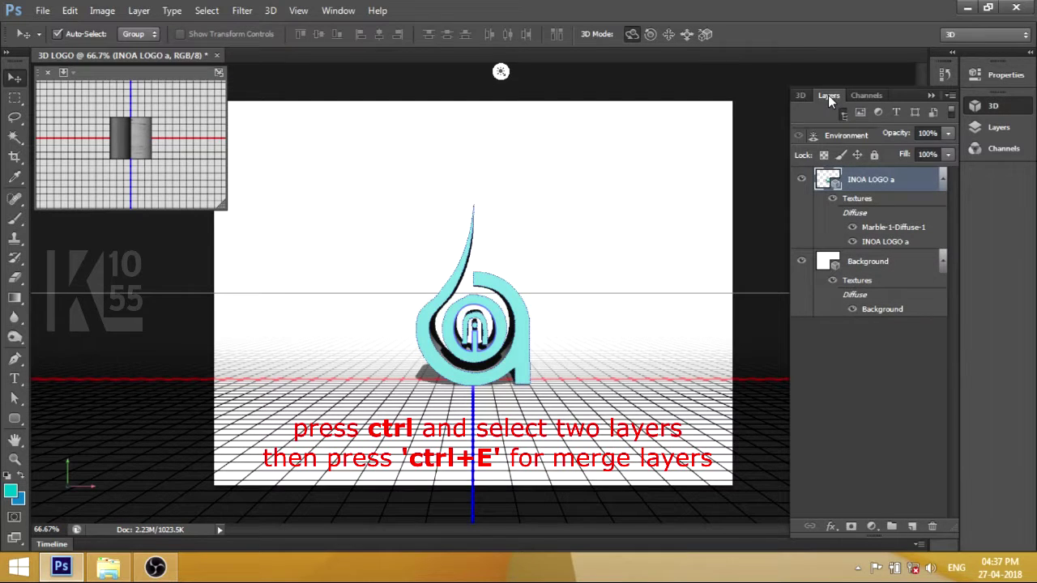
pyautogui.keyDown('ctrl'); pyautogui.click(861, 264); pyautogui.keyUp('ctrl')
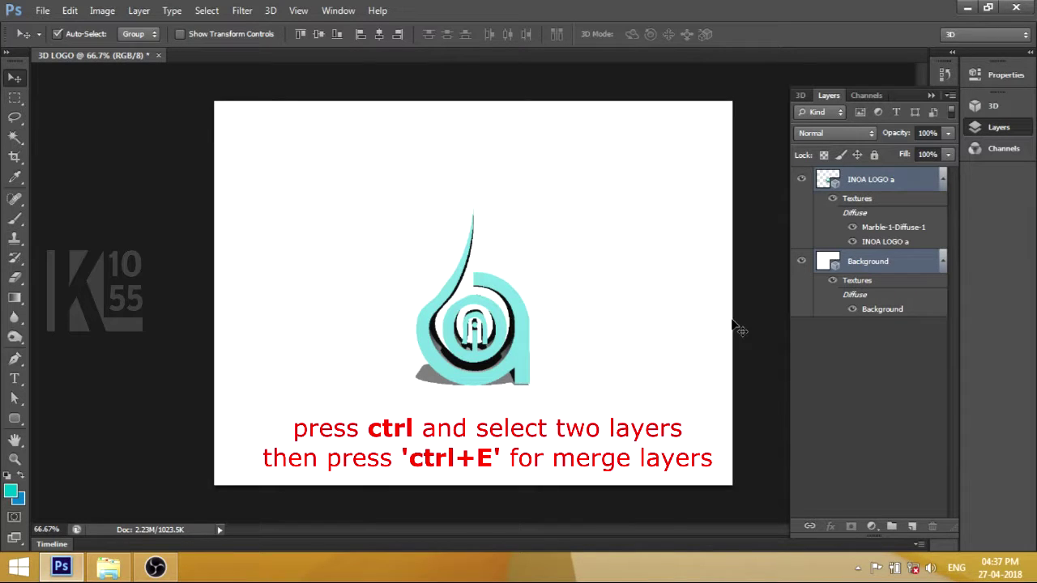
pyautogui.hotkey('ctrl', 'e')
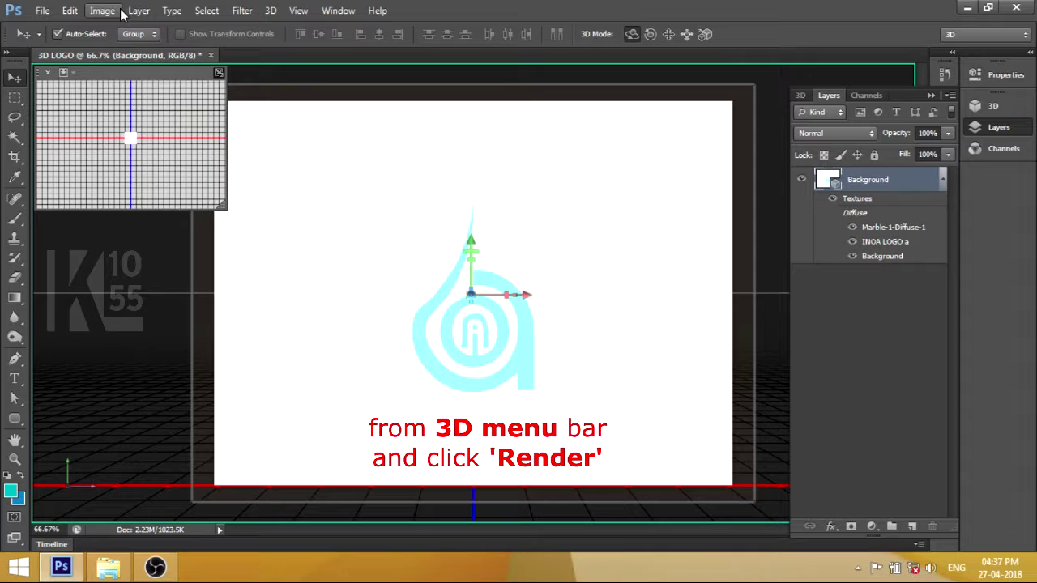
# Step: Render the merged 3D scene with 3D > Render
pyautogui.click(271, 11)
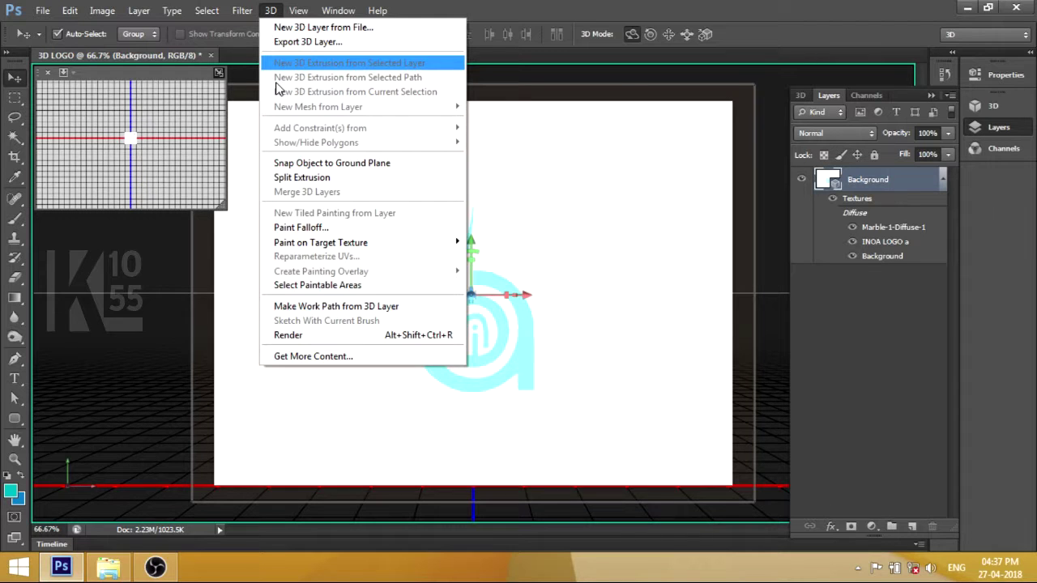
pyautogui.click(288, 335)
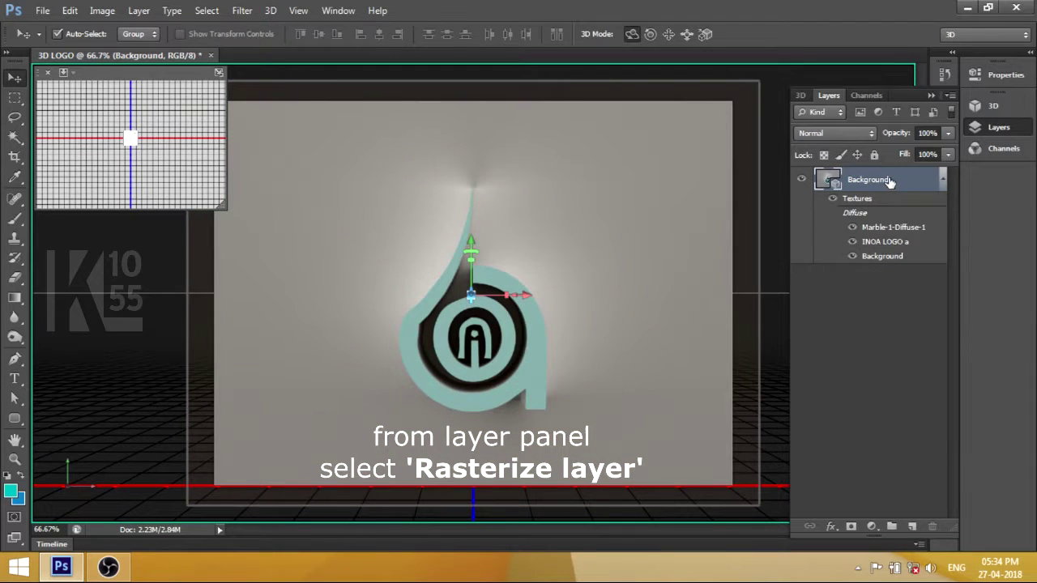
# Step: Rasterize the rendered 3D layer
pyautogui.rightClick(890, 183)
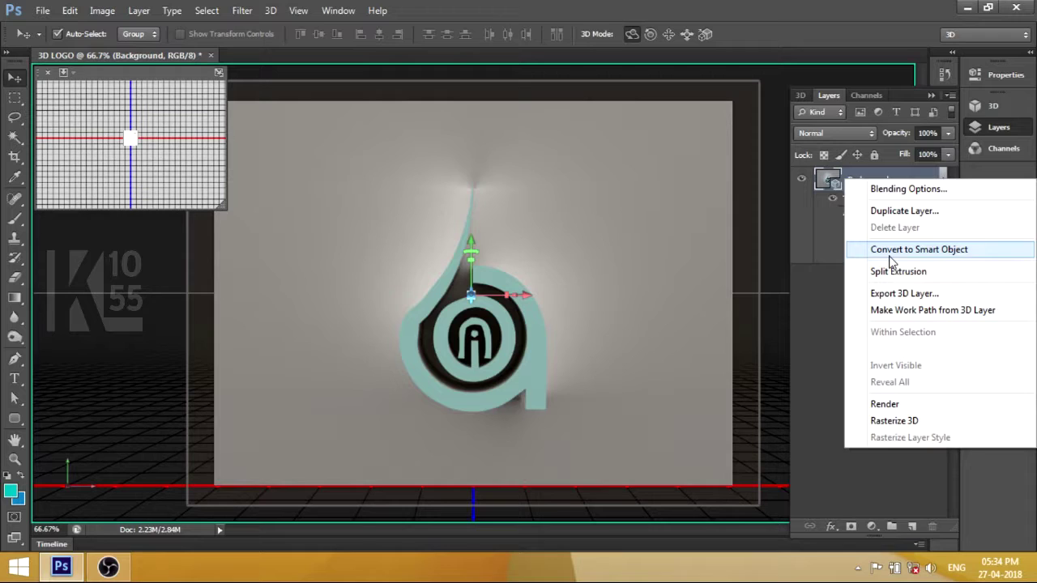
pyautogui.click(880, 417)
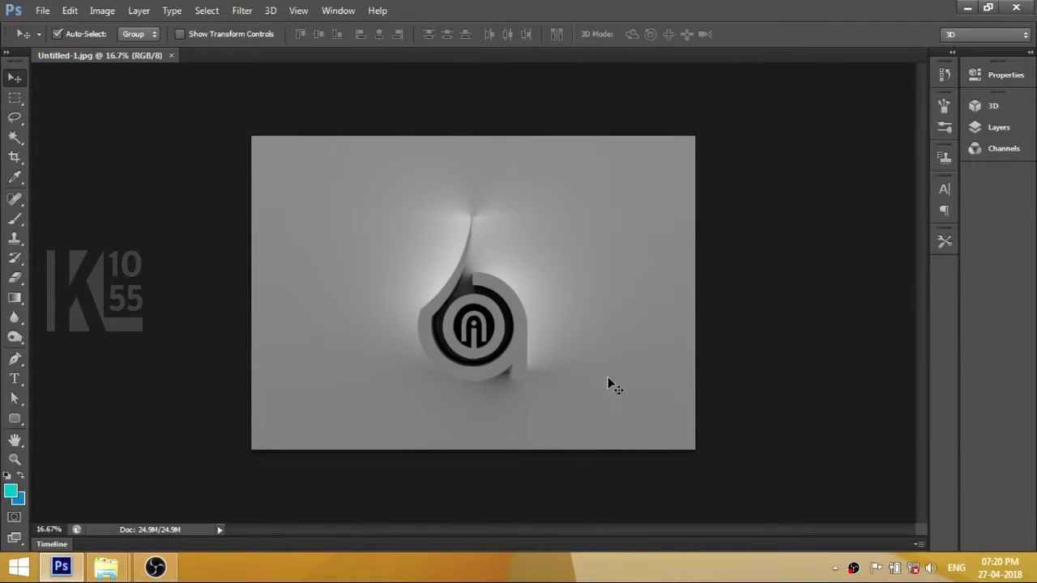
# Step: Add a Color Balance adjustment shifting midtones to Cyan −85 and Blue +31
pyautogui.click(999, 128)
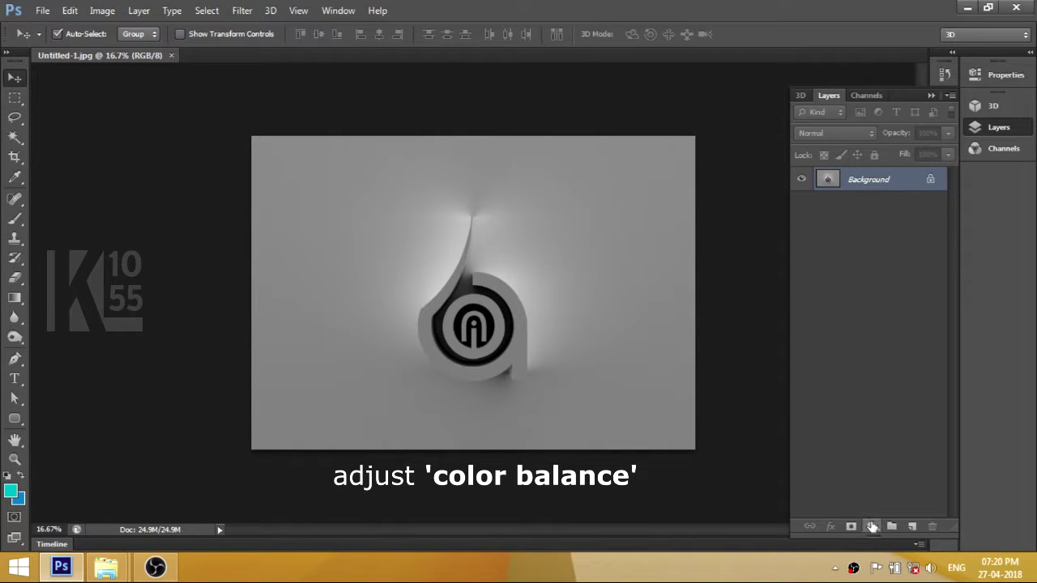
pyautogui.click(871, 526)
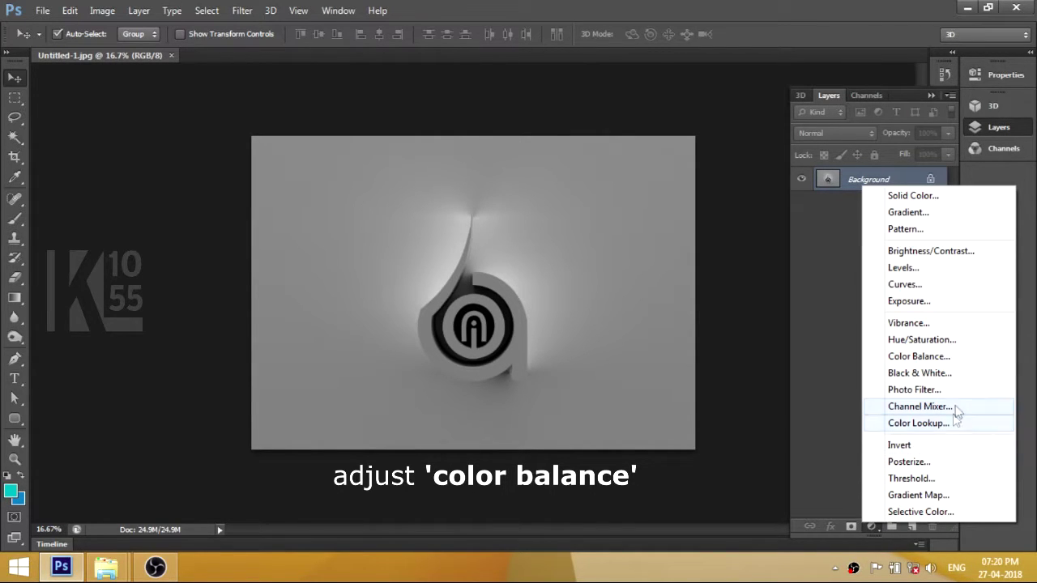
pyautogui.click(938, 364)
pyautogui.moveTo(850, 136)
pyautogui.mouseDown()
pyautogui.moveTo(824, 151)
pyautogui.moveTo(839, 175)
pyautogui.moveTo(811, 154)
pyautogui.mouseUp()
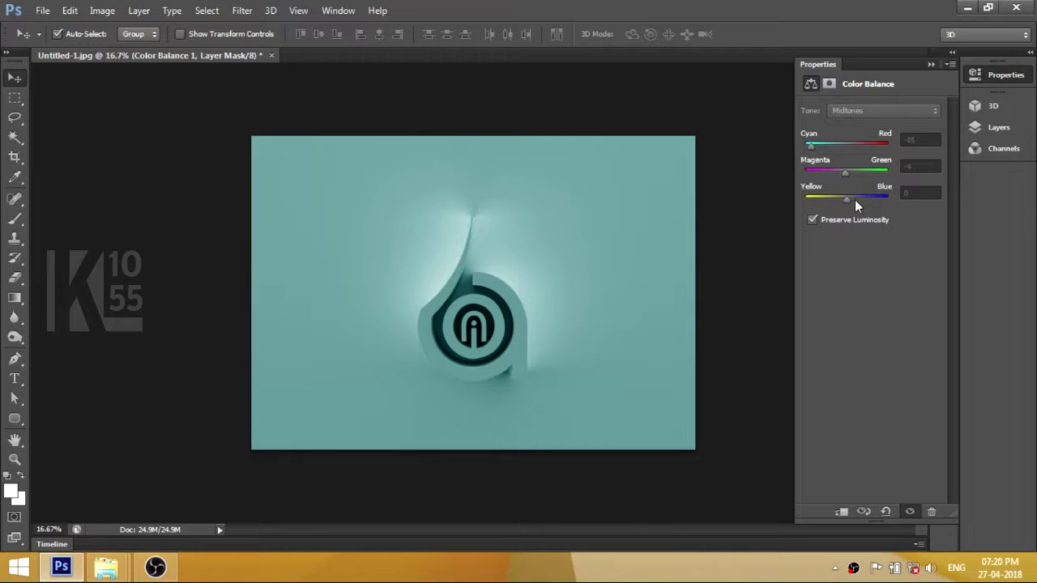
pyautogui.moveTo(849, 199); pyautogui.dragTo(862, 201)
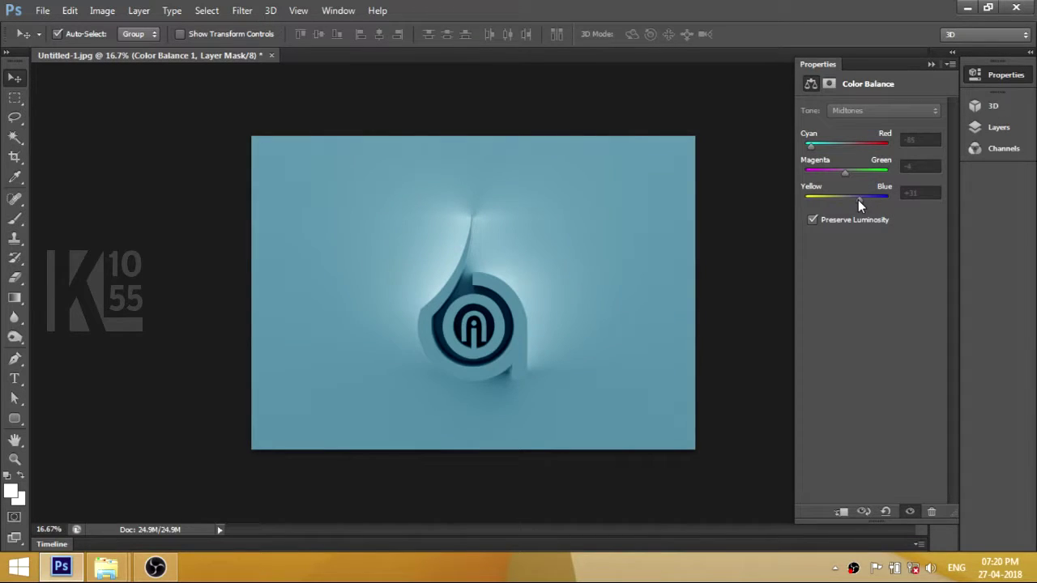
pyautogui.click(1007, 76)
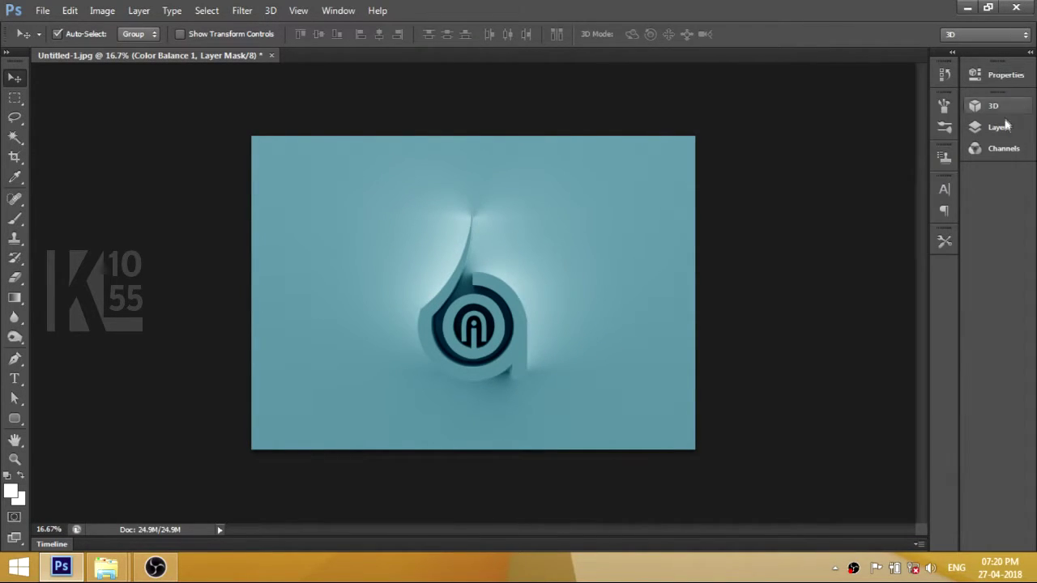
pyautogui.click(999, 132)
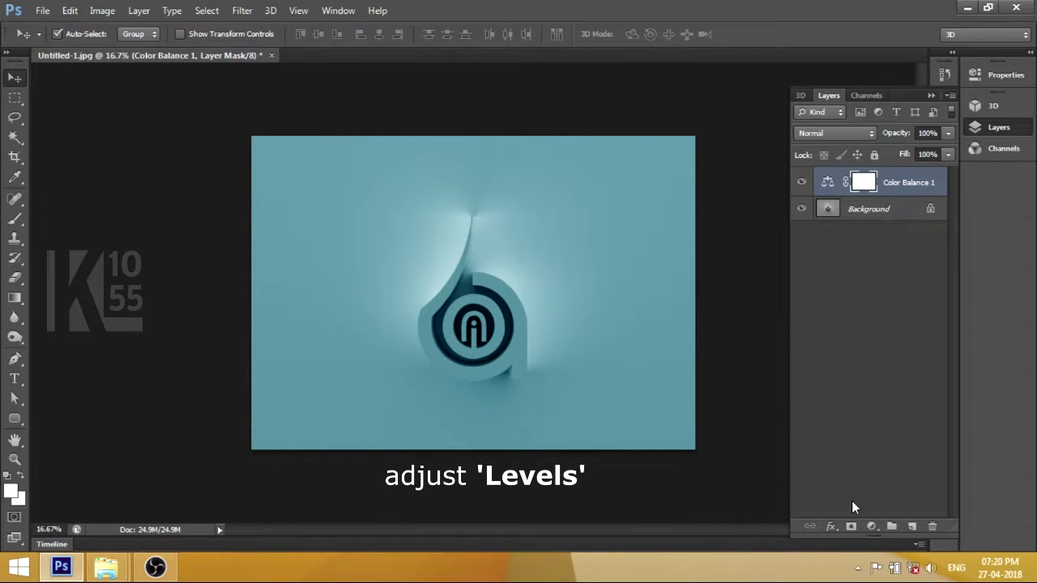
# Step: Add a Levels adjustment layer, moving the white input slider left and nudging the midtones
pyautogui.click(872, 528)
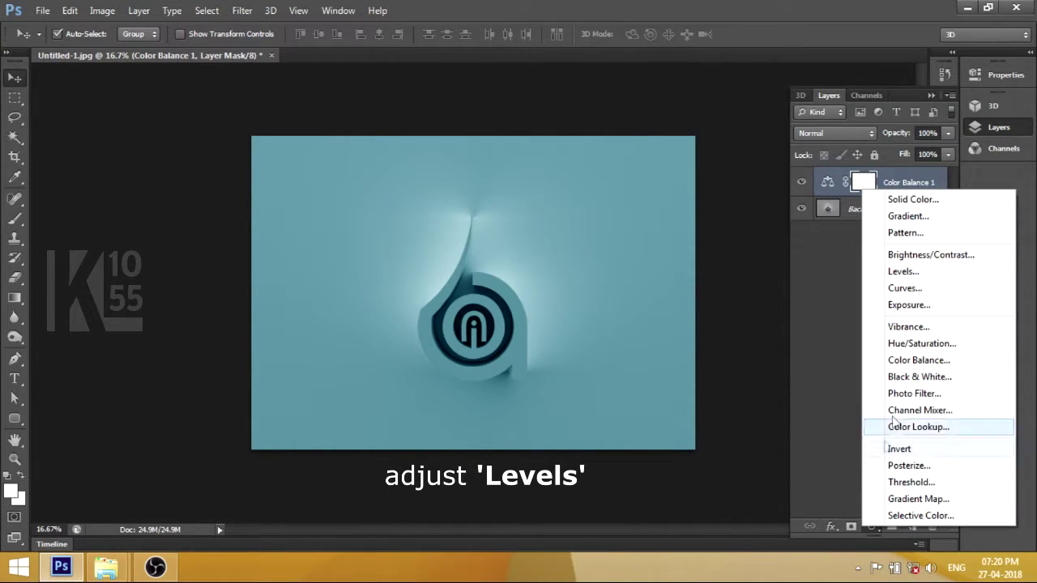
pyautogui.click(896, 271)
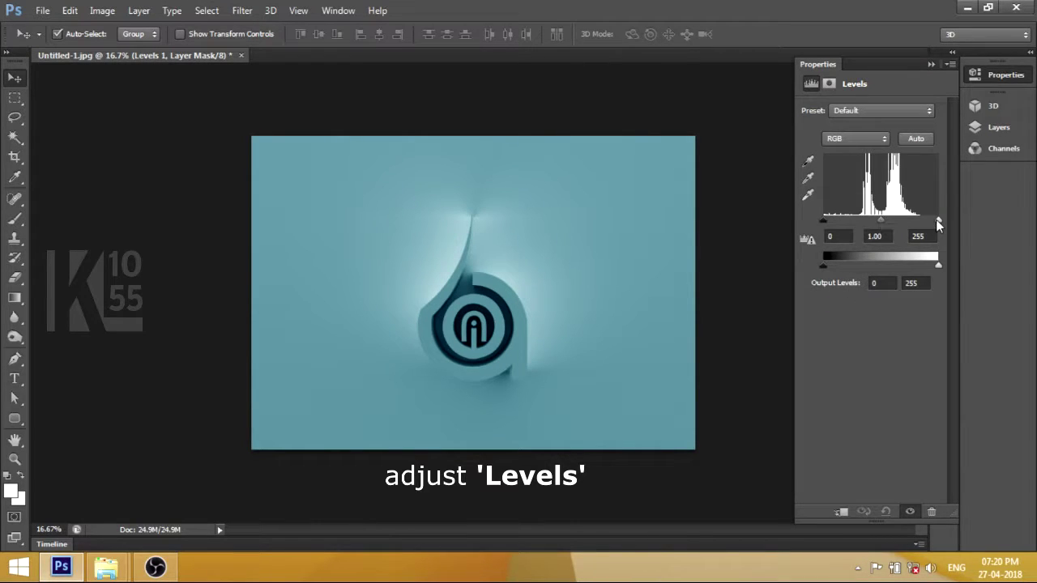
pyautogui.moveTo(938, 220)
pyautogui.mouseDown()
pyautogui.moveTo(917, 220)
pyautogui.moveTo(926, 221)
pyautogui.mouseUp()
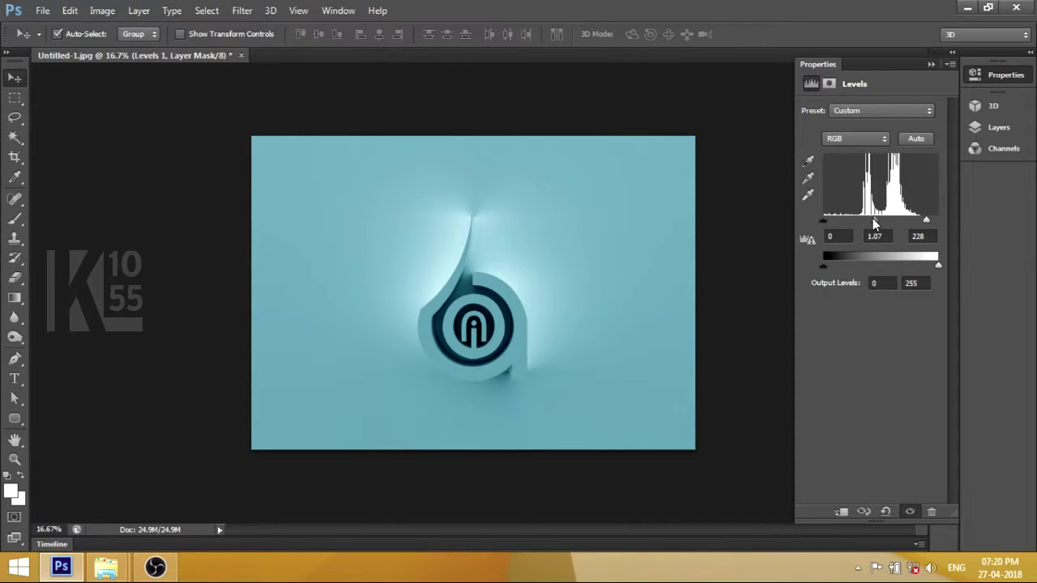
pyautogui.moveTo(874, 225); pyautogui.dragTo(873, 225)
# Step: Collapse the Levels properties panel and toggle the Layers list
pyautogui.click(1009, 75)
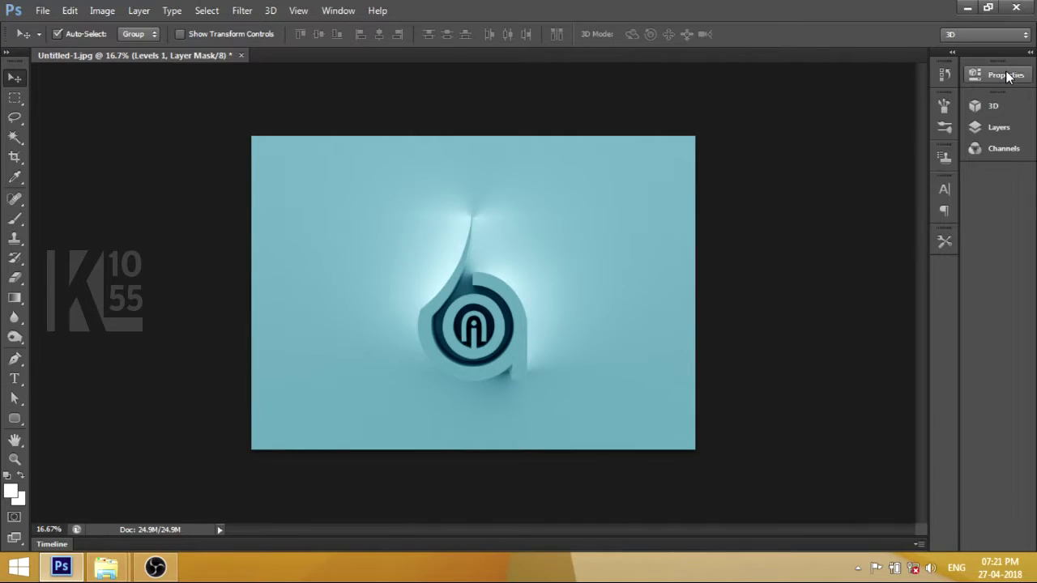
pyautogui.click(996, 127)
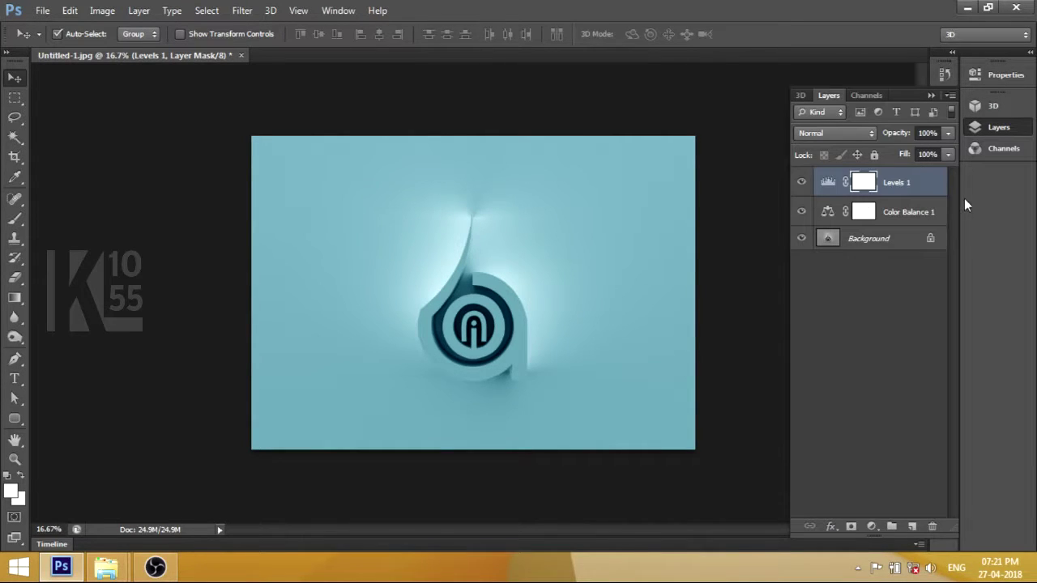
pyautogui.click(991, 129)
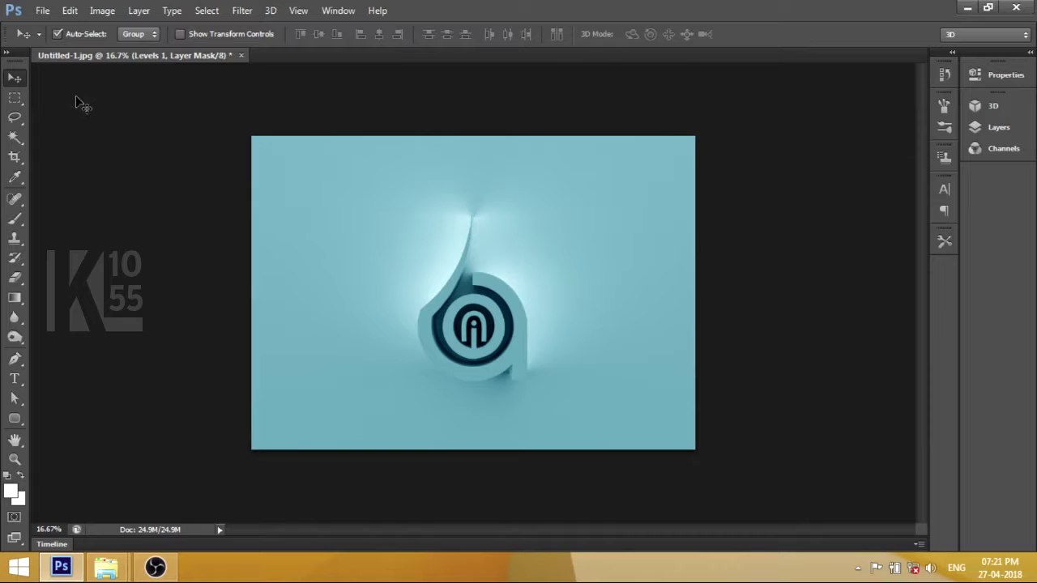
pyautogui.click(43, 11)
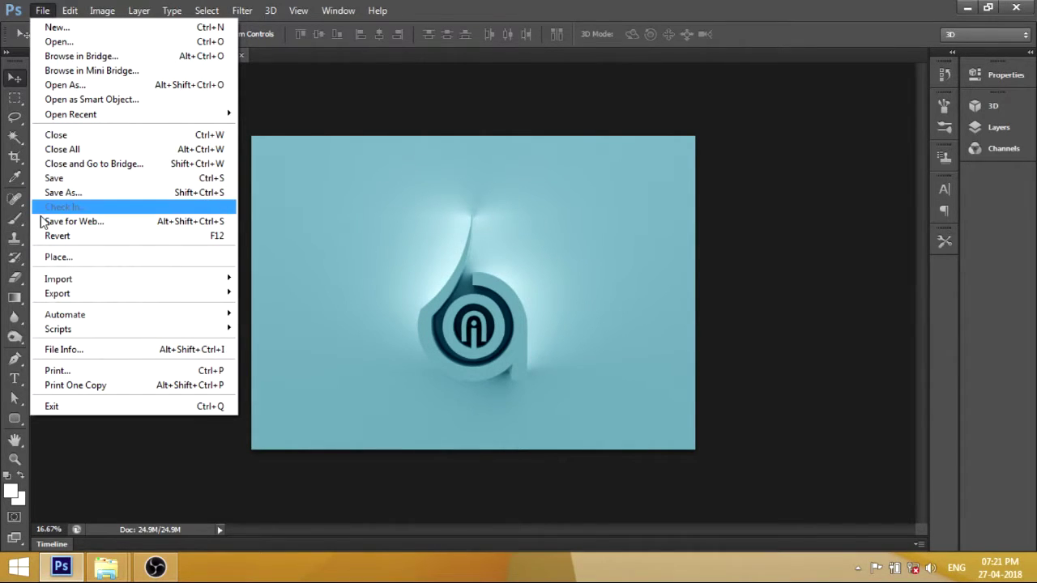
# Step: Place the INOA LOGO a image from the Desktop onto the canvas
pyautogui.click(47, 258)
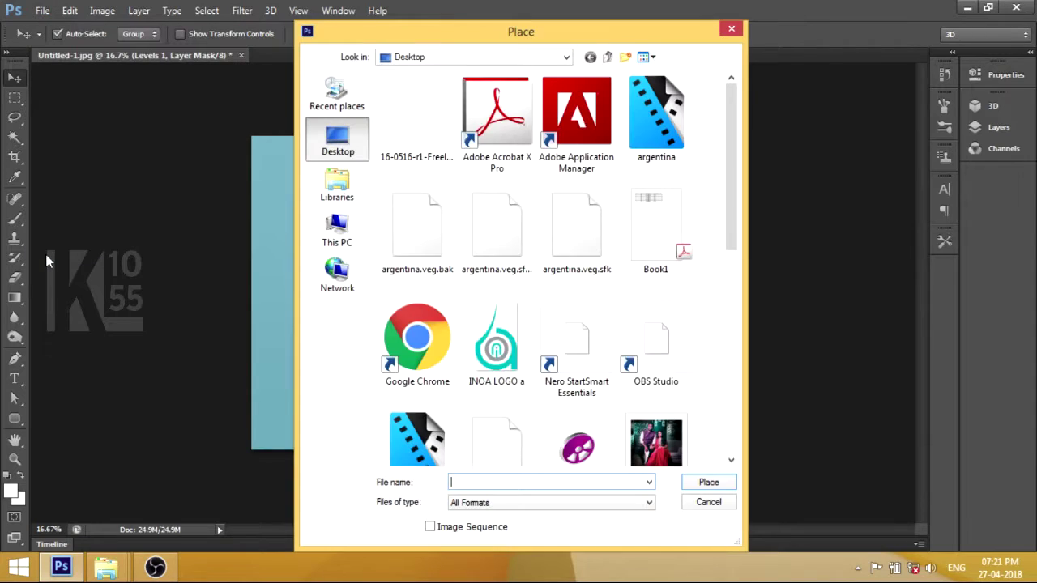
pyautogui.doubleClick(497, 341)
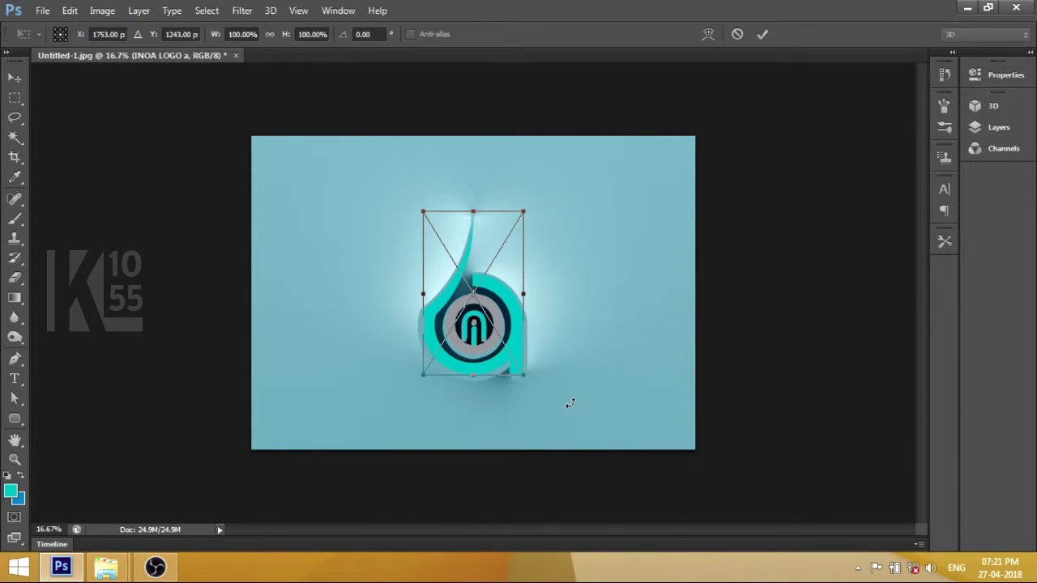
# Step: Zoom in and roughly scale and position the placed INOA logo over the 3D logo
pyautogui.hotkey('ctrl', '+')
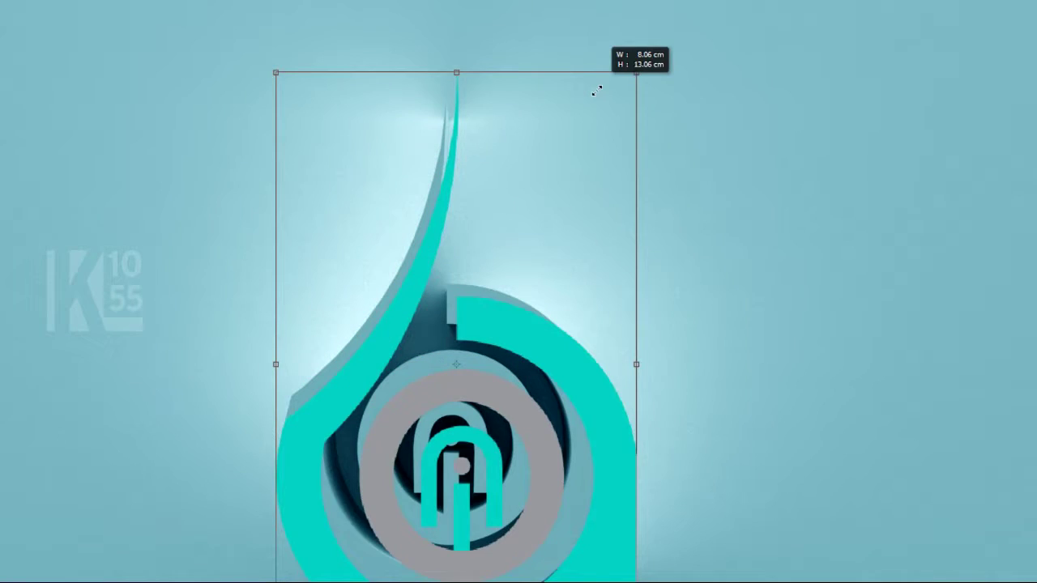
pyautogui.moveTo(596, 91); pyautogui.dragTo(610, 115)
pyautogui.moveTo(594, 331); pyautogui.dragTo(573, 318)
pyautogui.scroll(-2, 583, 365)
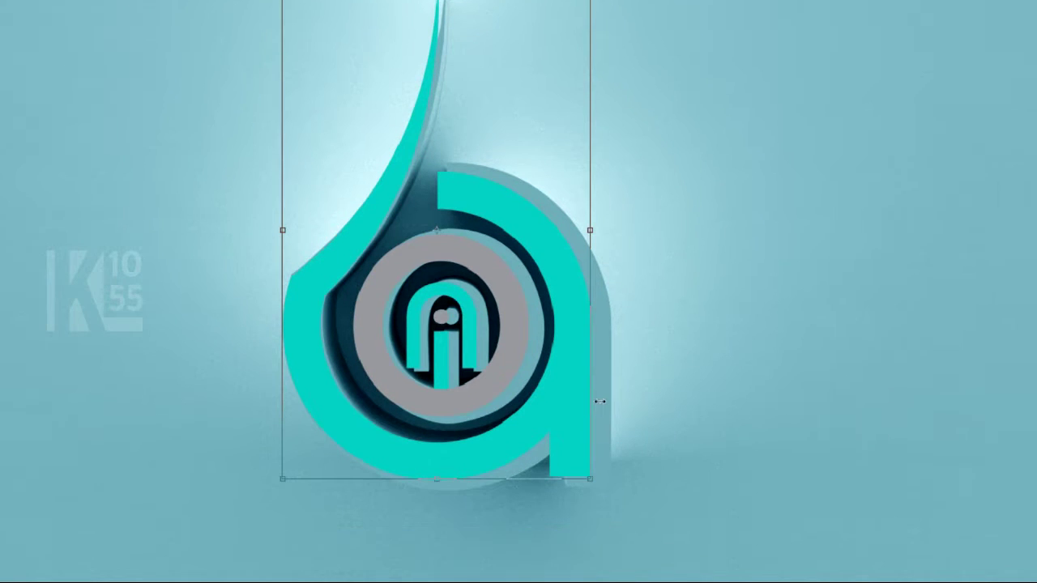
pyautogui.moveTo(594, 479); pyautogui.dragTo(631, 491)
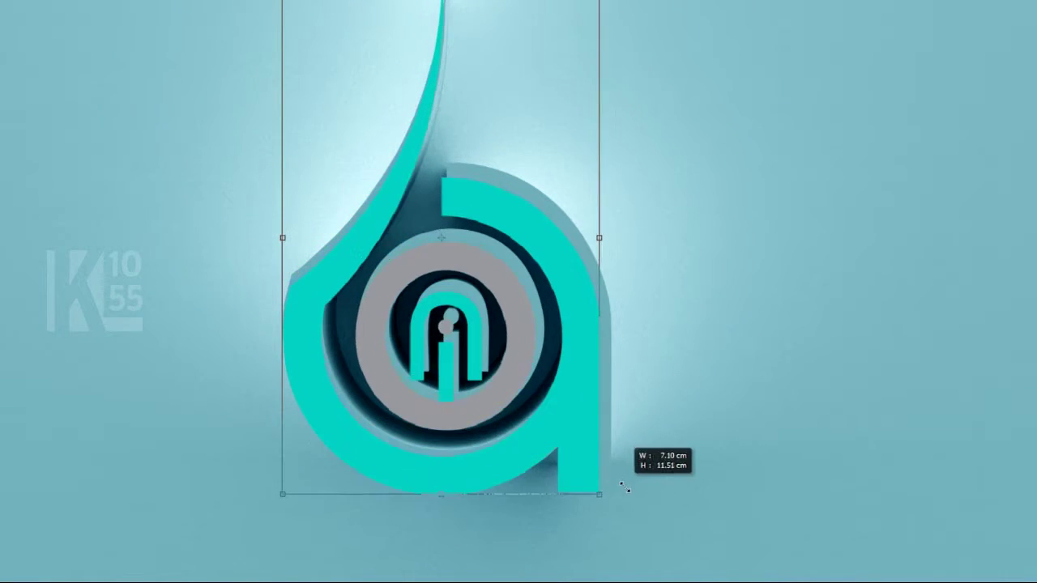
pyautogui.moveTo(597, 436); pyautogui.dragTo(601, 418)
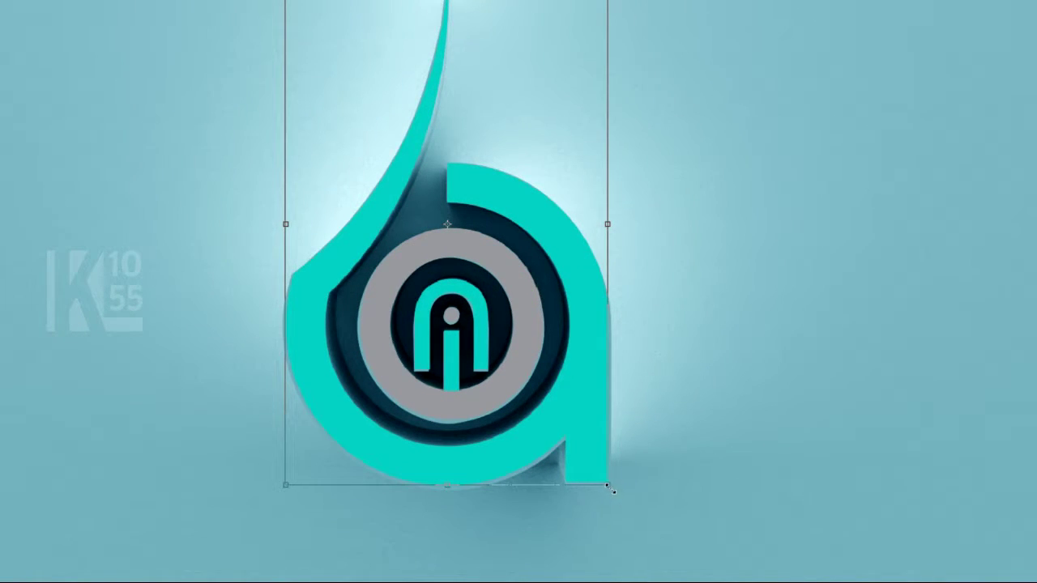
# Step: Fine-tune the placed logo's position and size to match the 3D logo, then commit
pyautogui.moveTo(613, 490); pyautogui.dragTo(614, 486)
pyautogui.moveTo(582, 419); pyautogui.dragTo(581, 420)
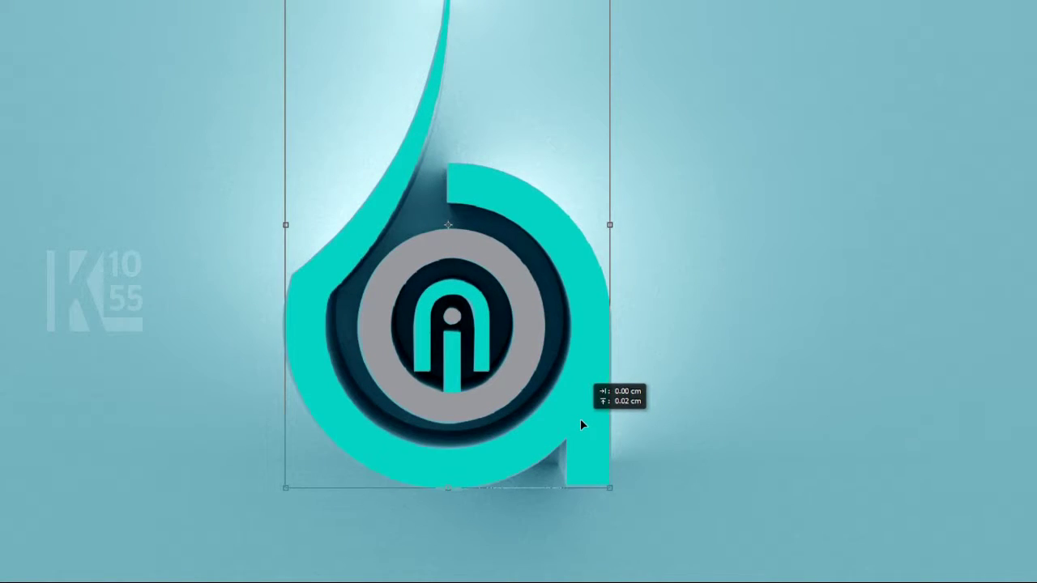
pyautogui.moveTo(580, 419); pyautogui.dragTo(579, 419)
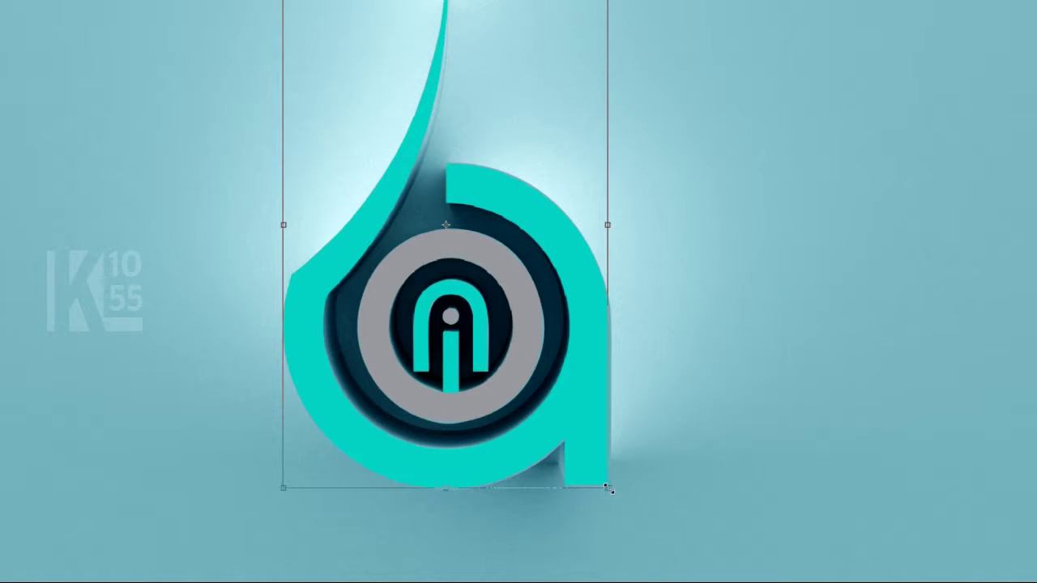
pyautogui.moveTo(608, 488); pyautogui.dragTo(611, 490)
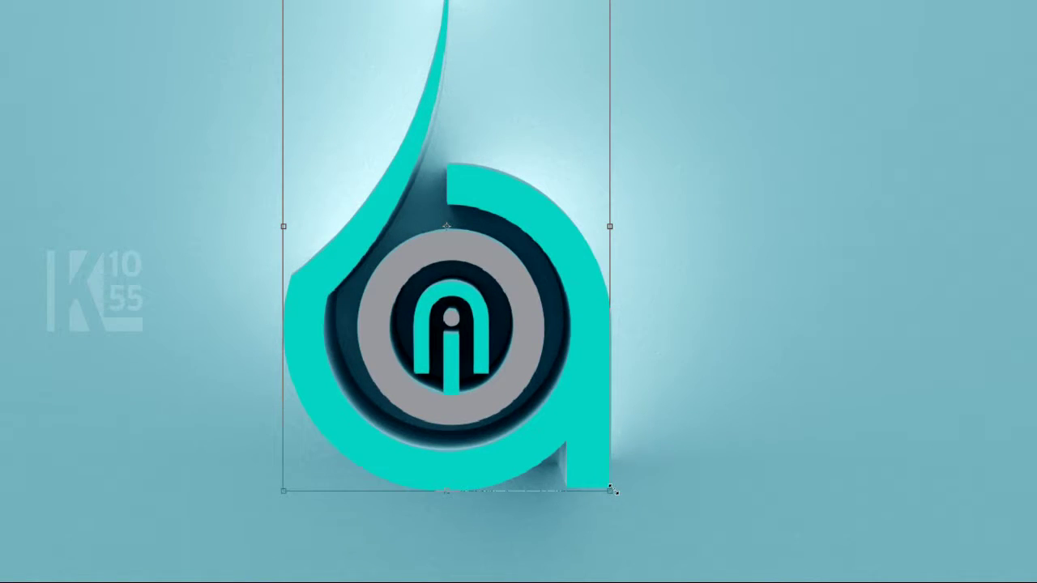
pyautogui.press('Return')
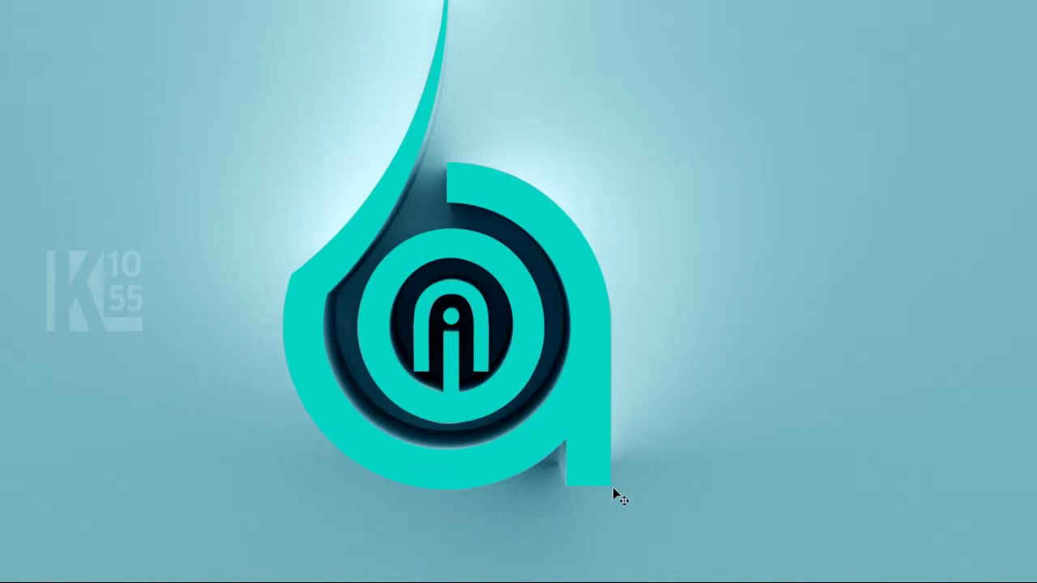
# Step: Zoom out, leave full-screen view, and show the Layers list
pyautogui.hotkey('ctrl', '-')
pyautogui.hotkey('ctrl', '-')
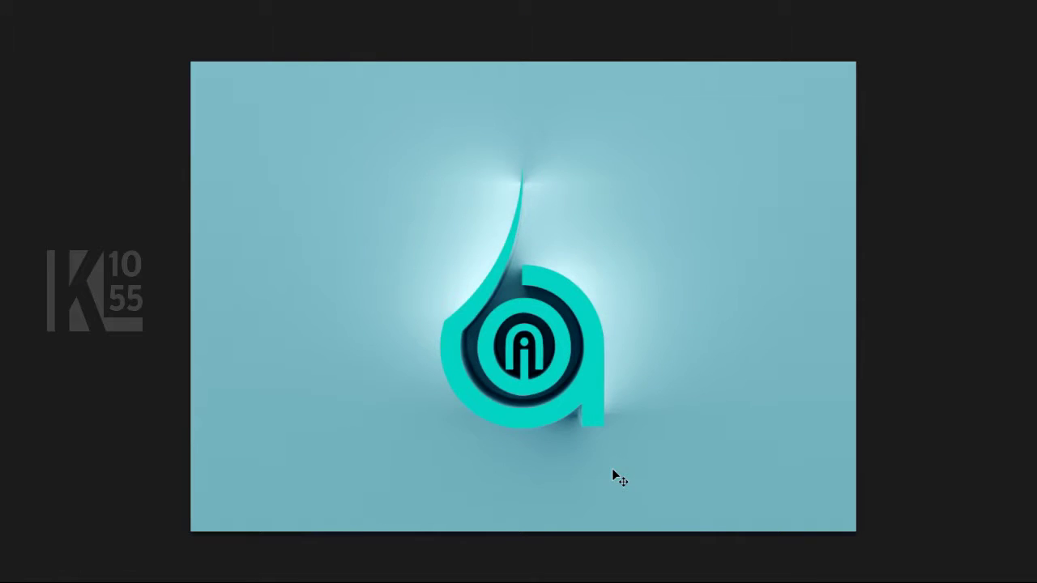
pyautogui.press('f')
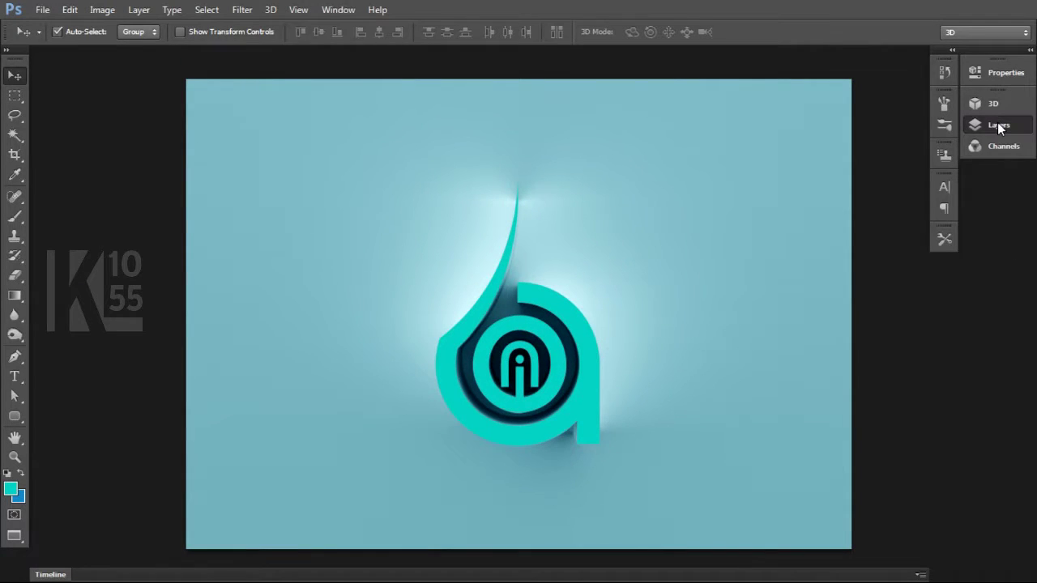
pyautogui.click(998, 126)
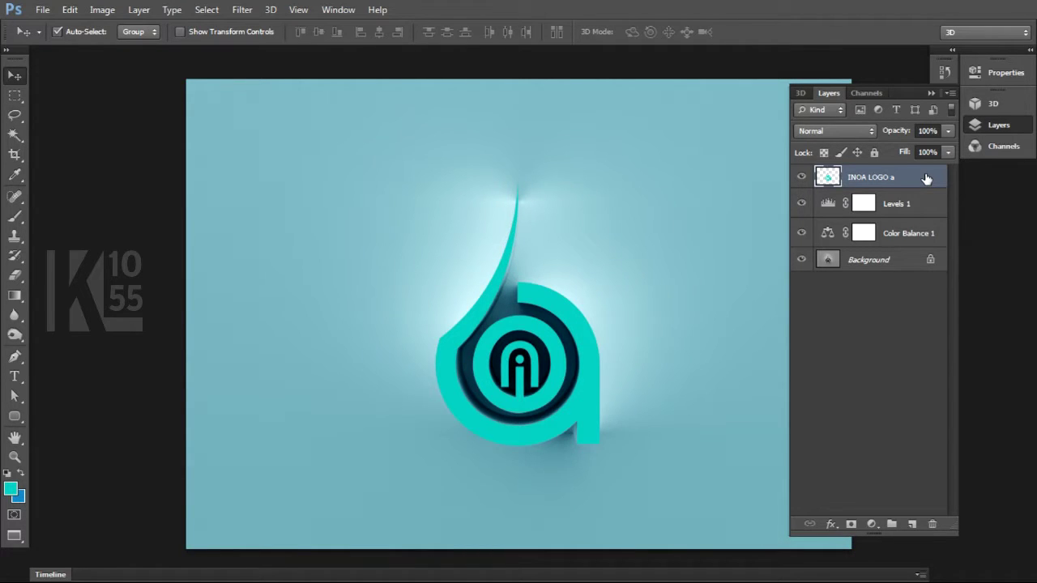
# Step: Set the INOA LOGO a layer to 48% opacity and load its logo shape as a selection
pyautogui.press('5')
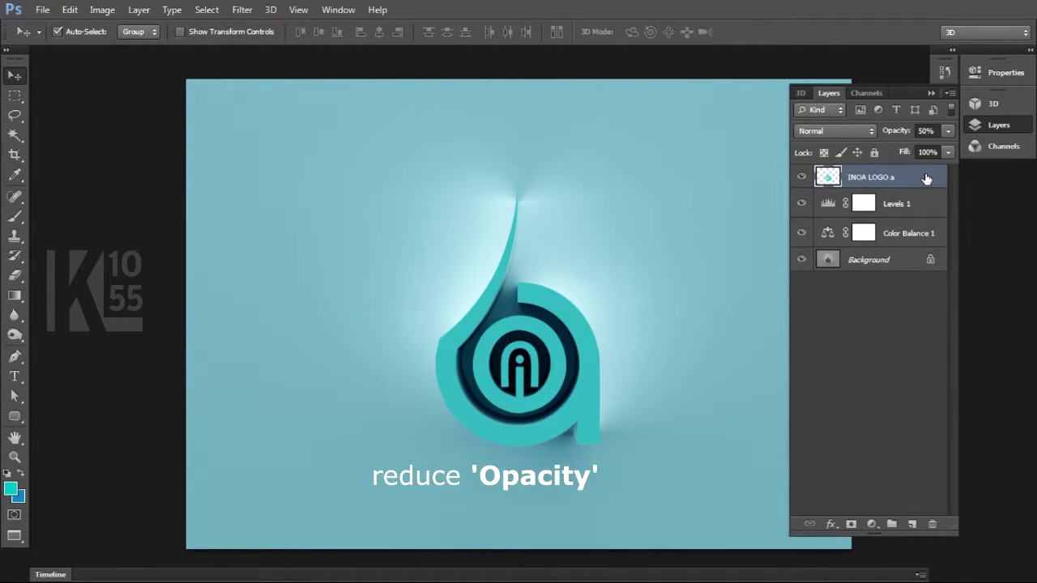
pyautogui.click(948, 132)
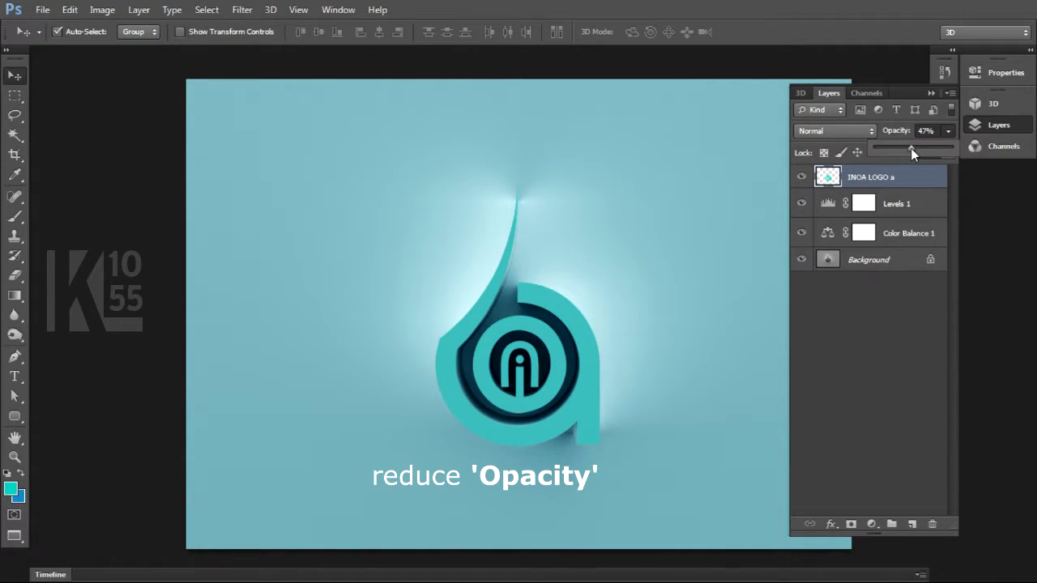
pyautogui.click(1011, 127)
pyautogui.click(1011, 126)
pyautogui.click(1011, 126)
pyautogui.keyDown('ctrl'); pyautogui.click(828, 178); pyautogui.keyUp('ctrl')
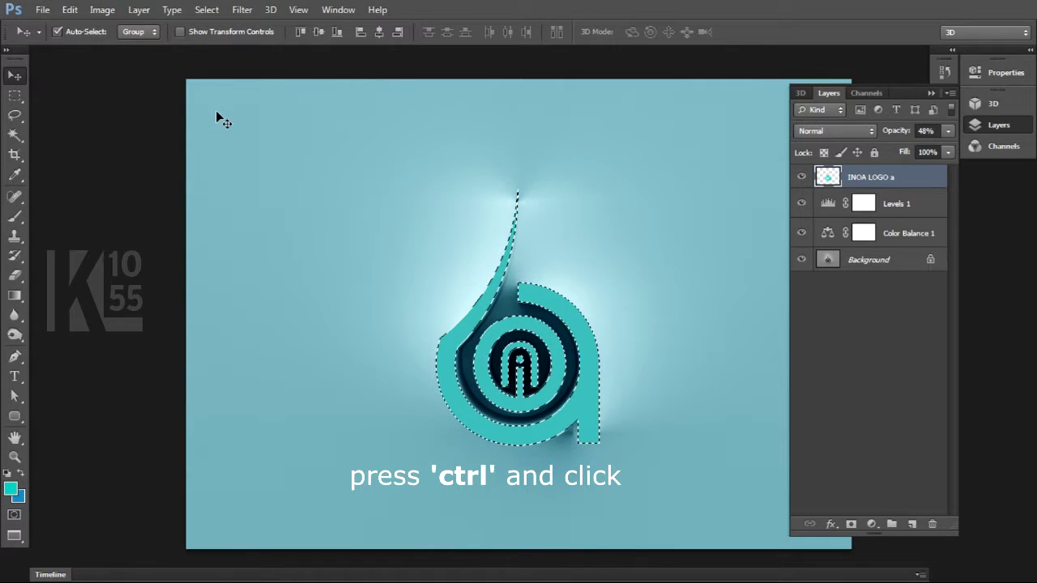
# Step: Turn the logo selection into an 8-pixel border with Select > Modify > Border
pyautogui.click(206, 11)
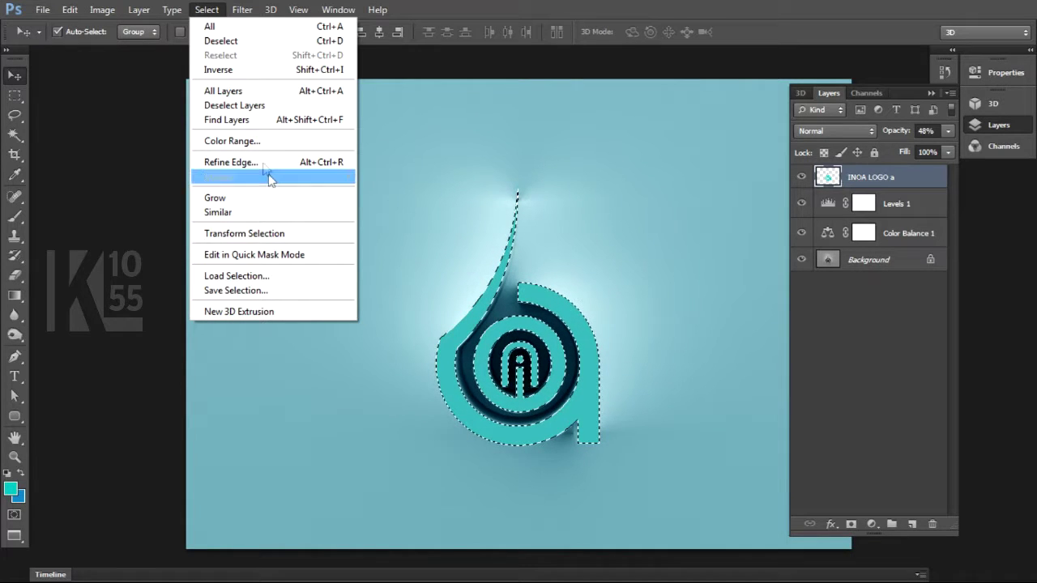
pyautogui.moveTo(243, 177)
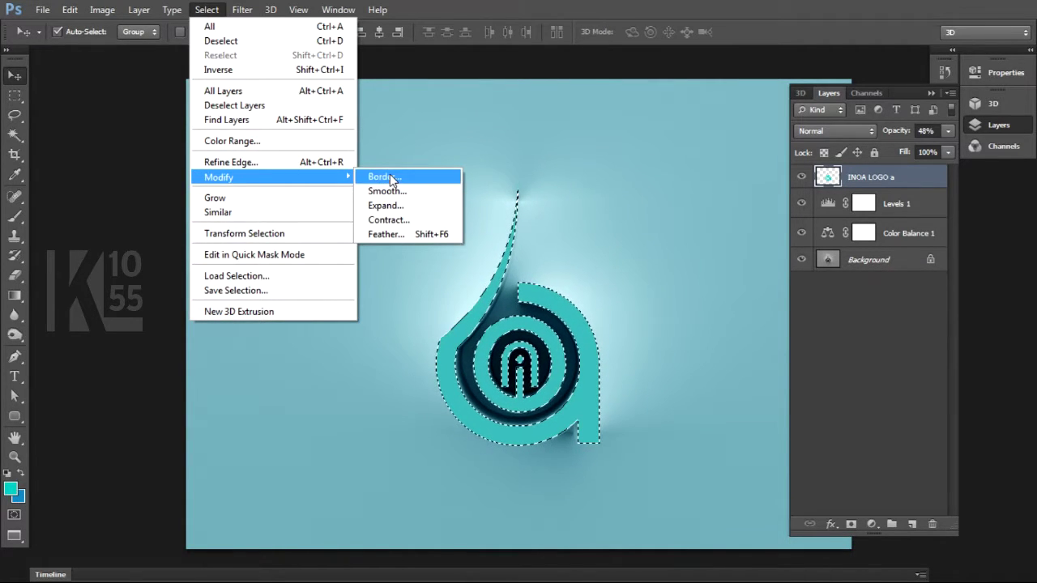
pyautogui.click(395, 178)
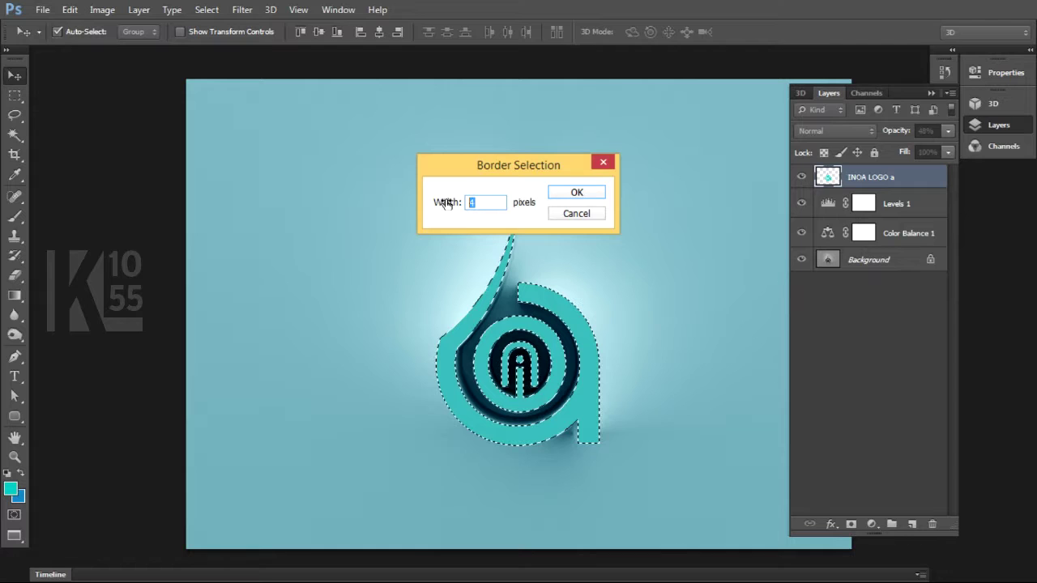
pyautogui.write('8')
pyautogui.press('Return')
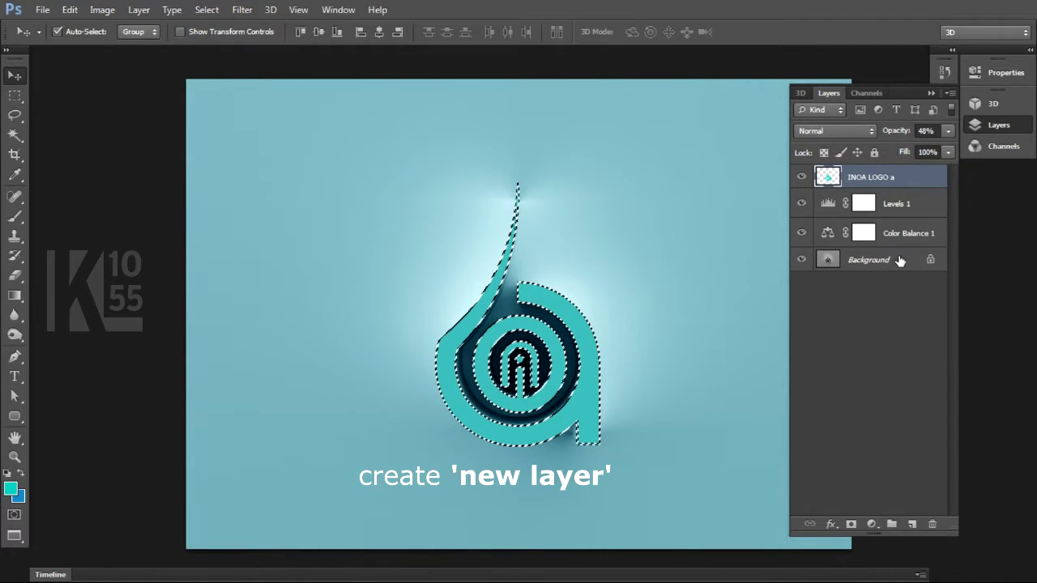
# Step: Add a new empty Layer 1 and set the foreground colour to white
pyautogui.click(912, 526)
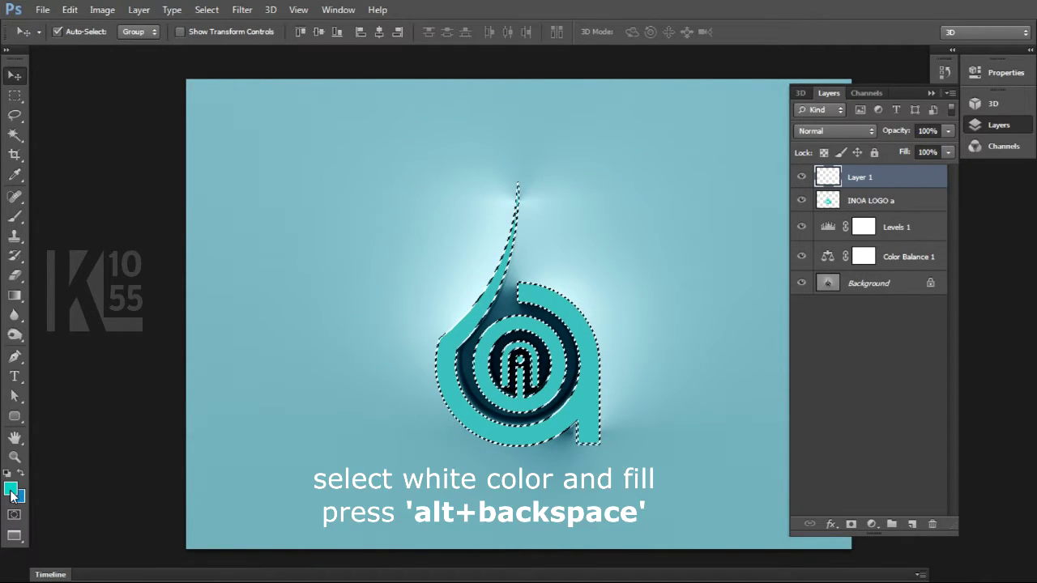
pyautogui.click(11, 490)
pyautogui.moveTo(567, 303); pyautogui.dragTo(527, 249)
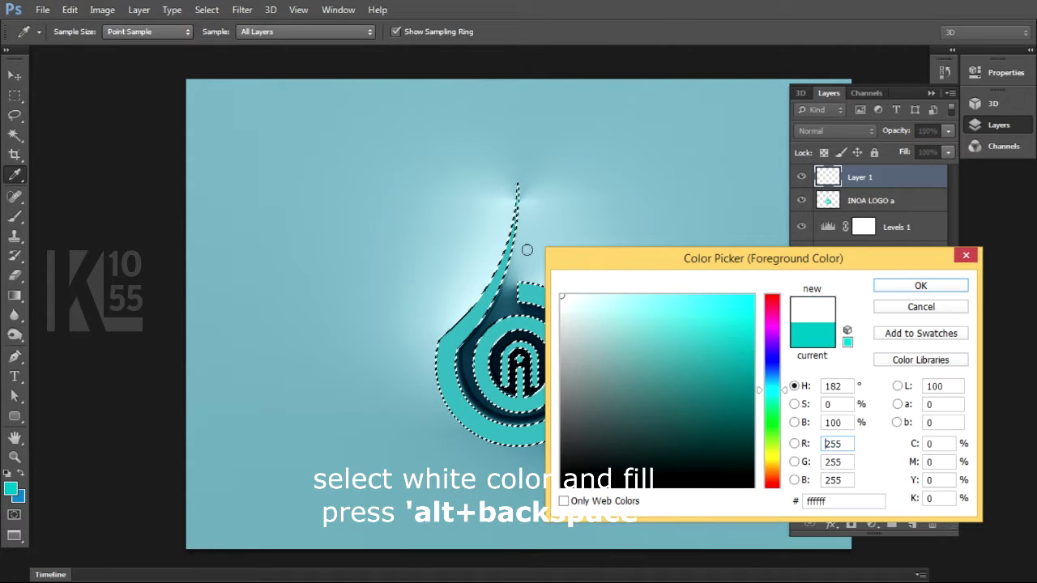
pyautogui.press('Return')
pyautogui.press('v')
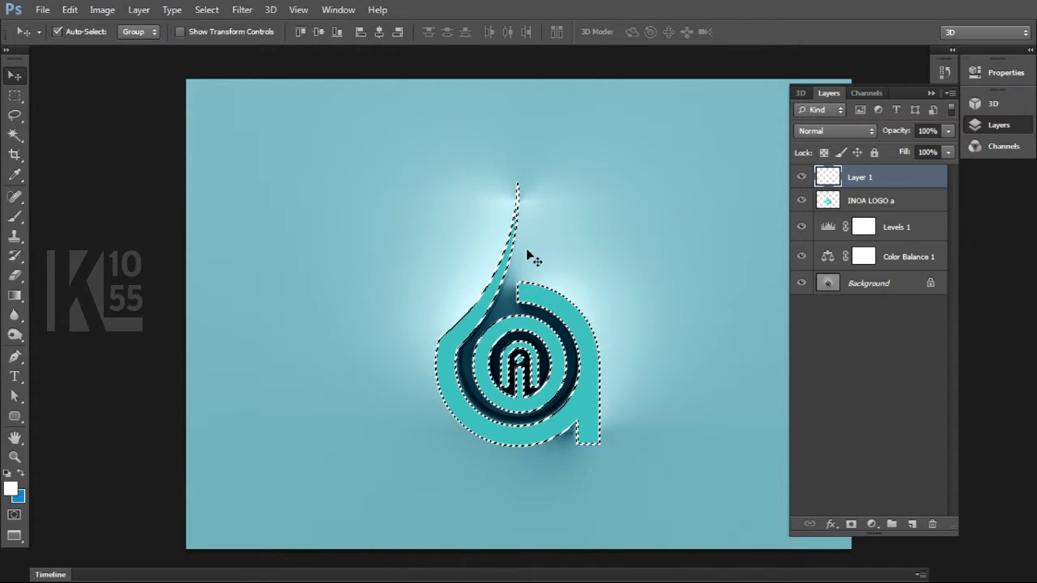
# Step: Fill the border selection with white, deselect, and lower Layer 1 opacity to 72%
pyautogui.hotkey('alt', 'BackSpace')
pyautogui.hotkey('ctrl', 'd')
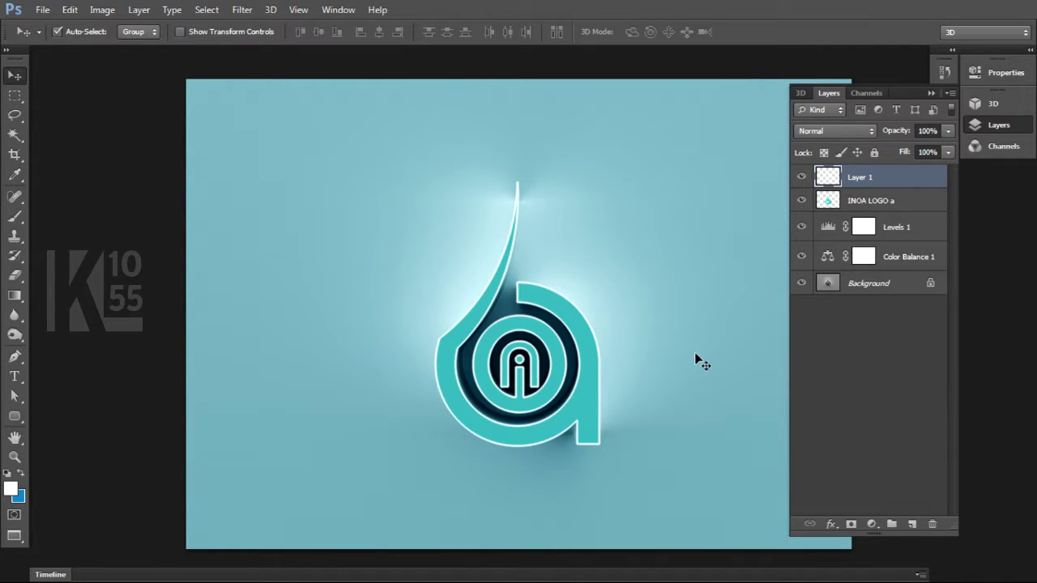
pyautogui.click(948, 131)
pyautogui.moveTo(941, 149); pyautogui.dragTo(926, 148)
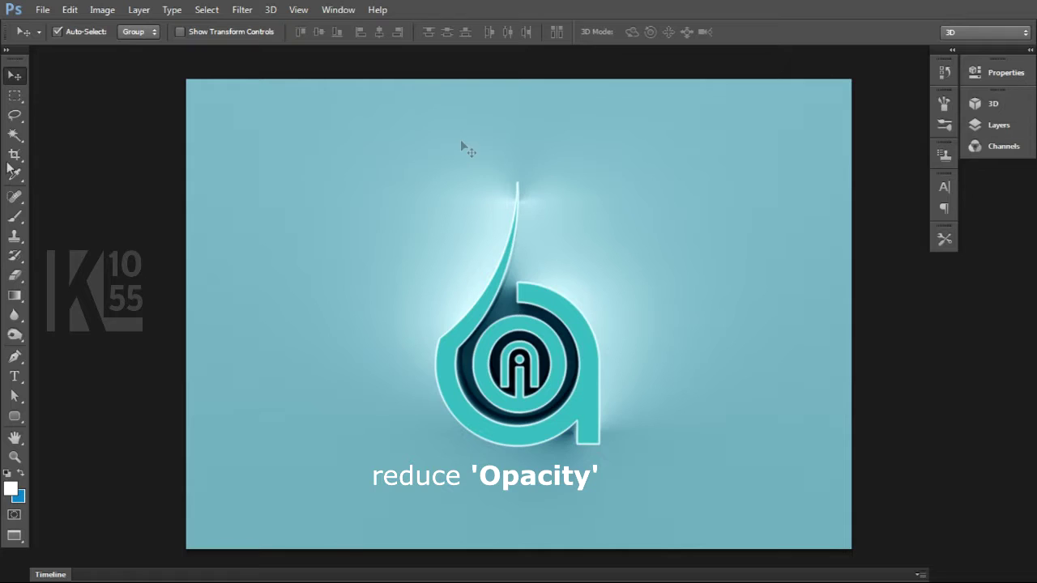
# Step: Erase the outline near the thin stroke's top with a 700-size eraser at 65% opacity
pyautogui.click(14, 196)
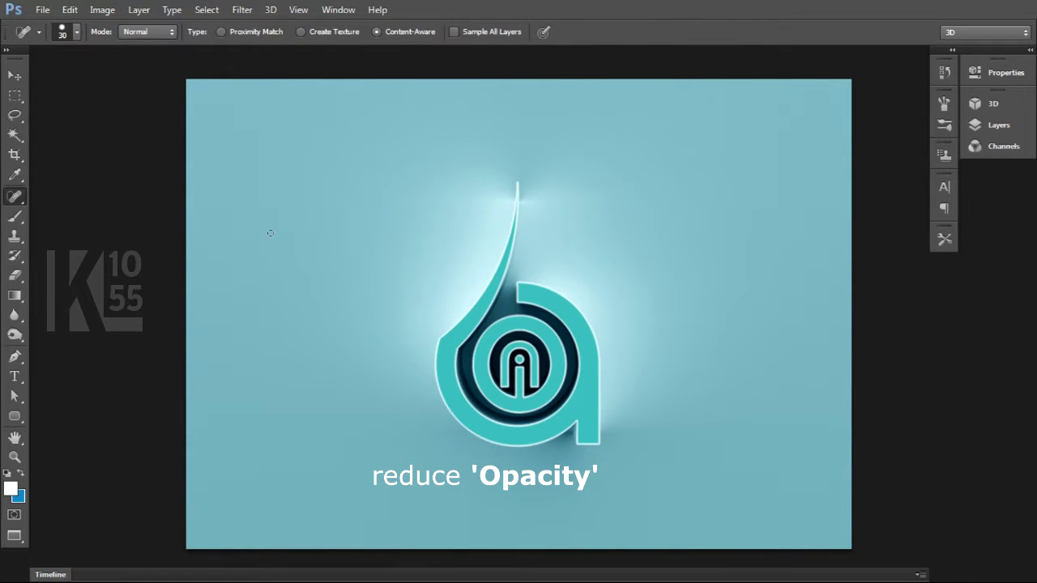
pyautogui.press(']')
pyautogui.press(']')
pyautogui.press(']')
pyautogui.press(']')
pyautogui.press(']')
pyautogui.press(']')
pyautogui.press(']')
pyautogui.press(']')
pyautogui.press(']')
pyautogui.press(']')
pyautogui.press(']')
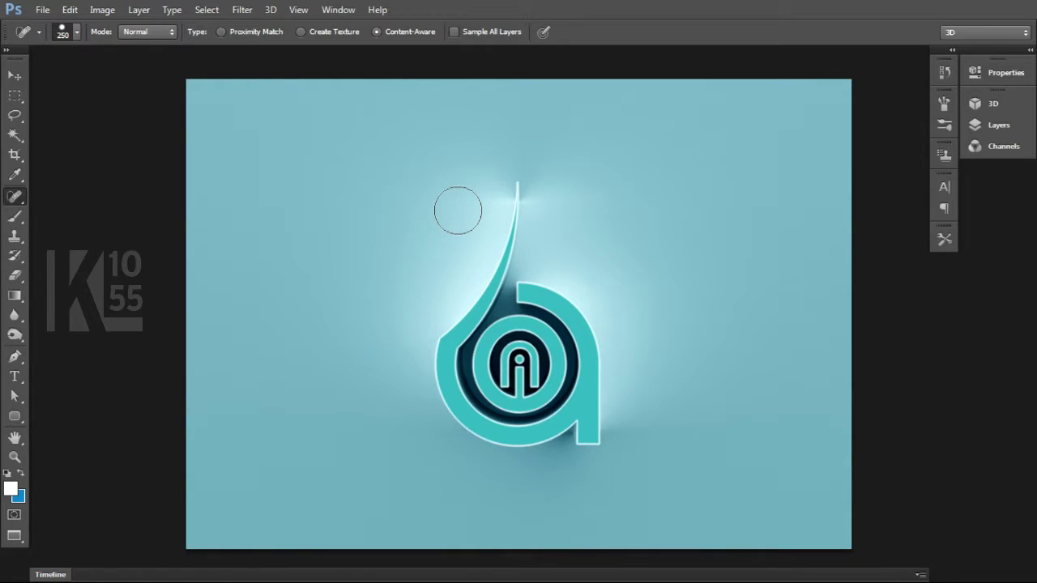
pyautogui.press('e')
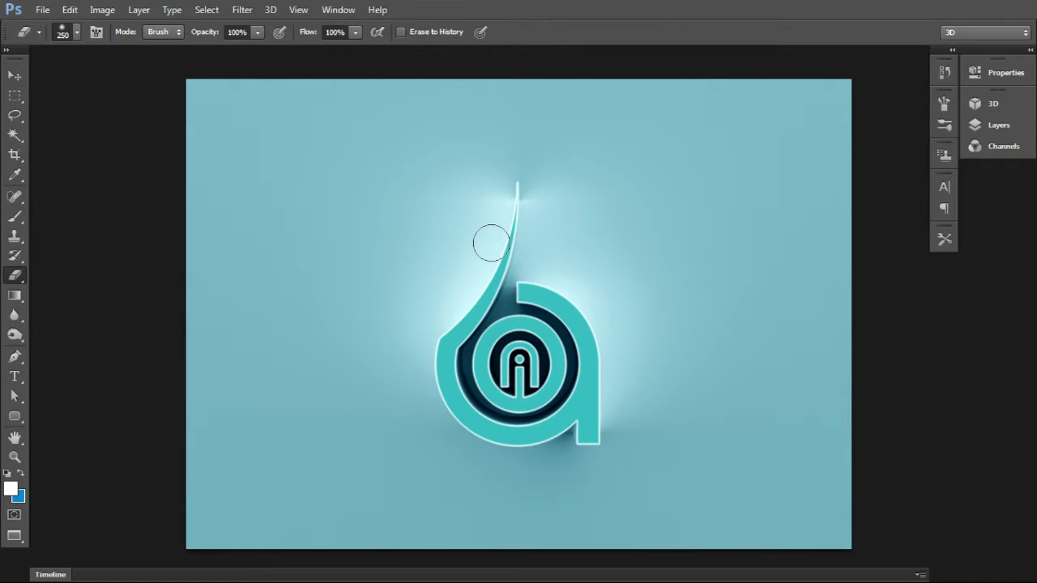
pyautogui.click(258, 32)
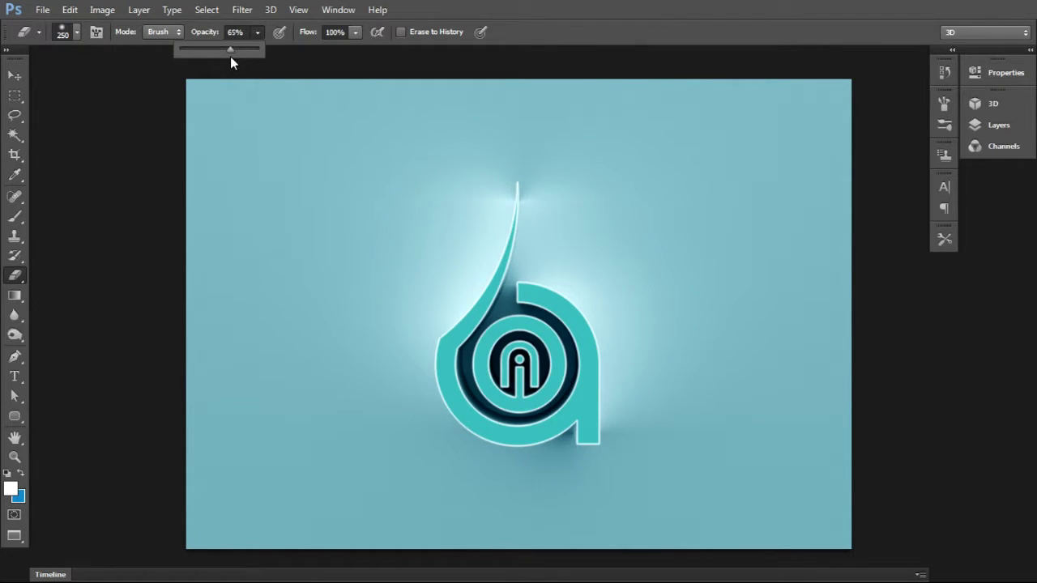
pyautogui.press(']')
pyautogui.press(']')
pyautogui.press(']')
pyautogui.press(']')
pyautogui.press(']')
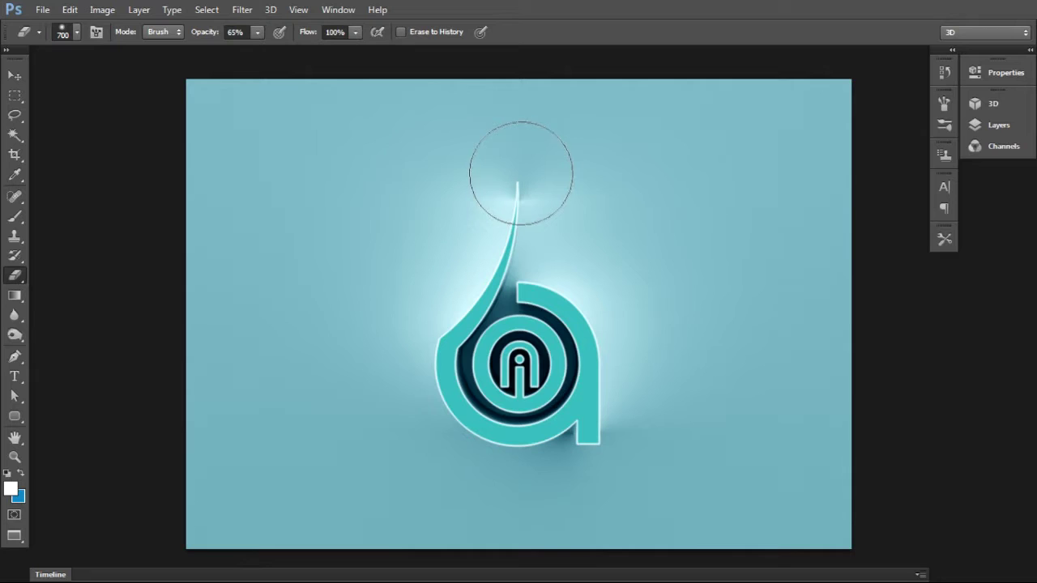
pyautogui.moveTo(521, 172); pyautogui.dragTo(508, 256)
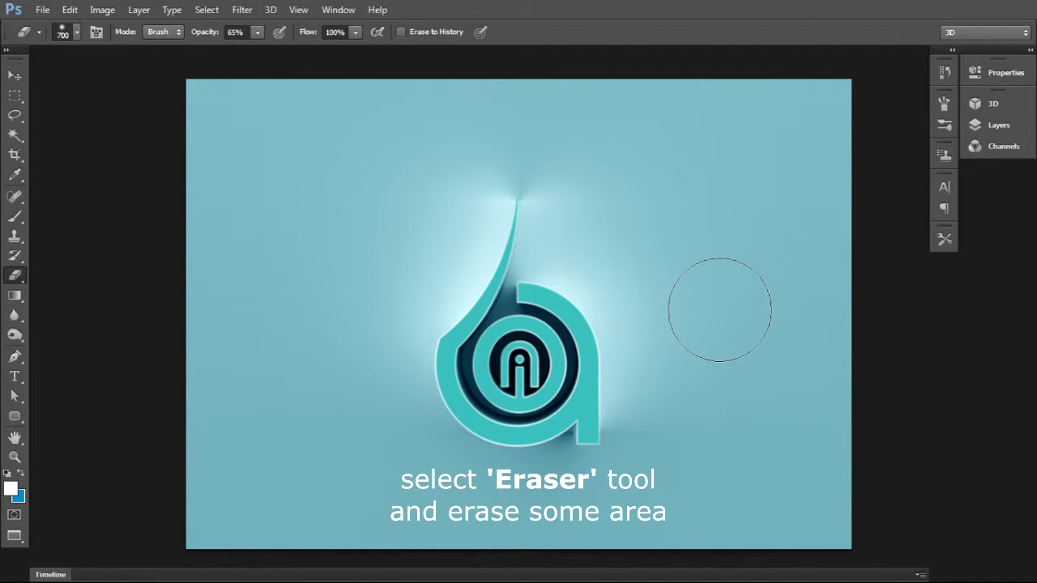
# Step: Return to the Move tool, zoom out to the whole image, and show the Layers panel
pyautogui.press('v')
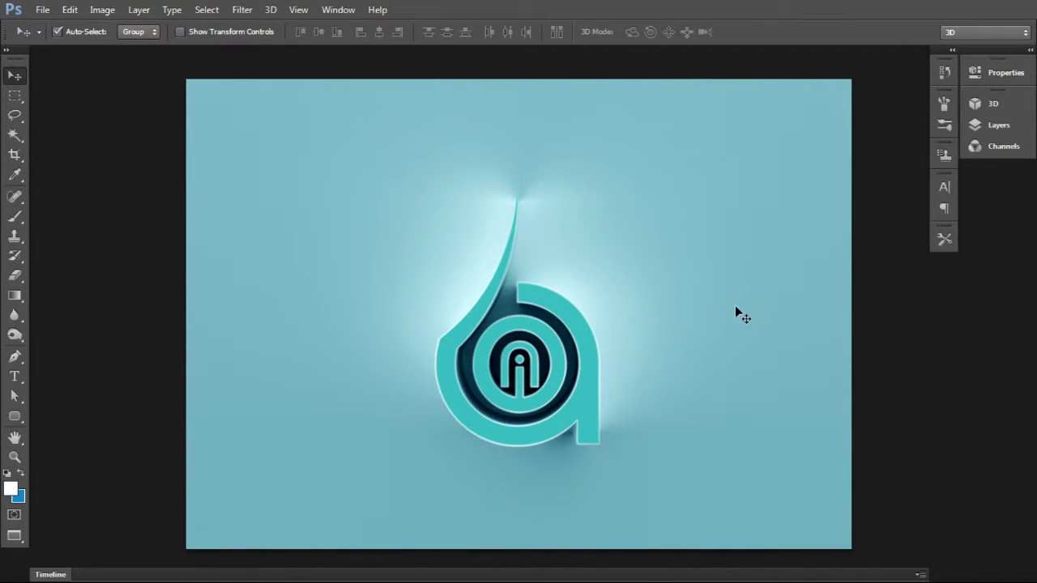
pyautogui.hotkey('ctrl', '-')
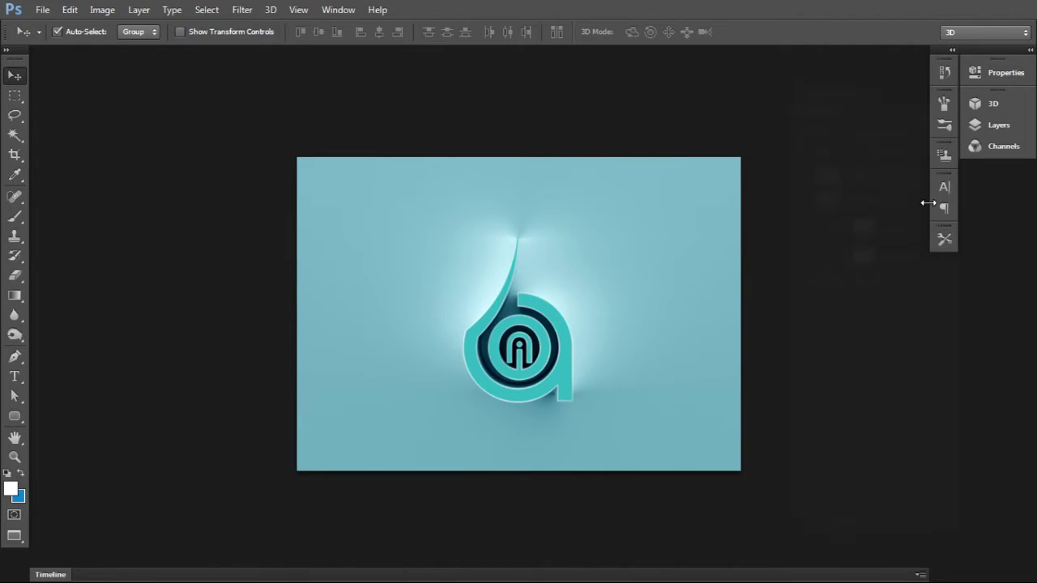
pyautogui.press('F7')
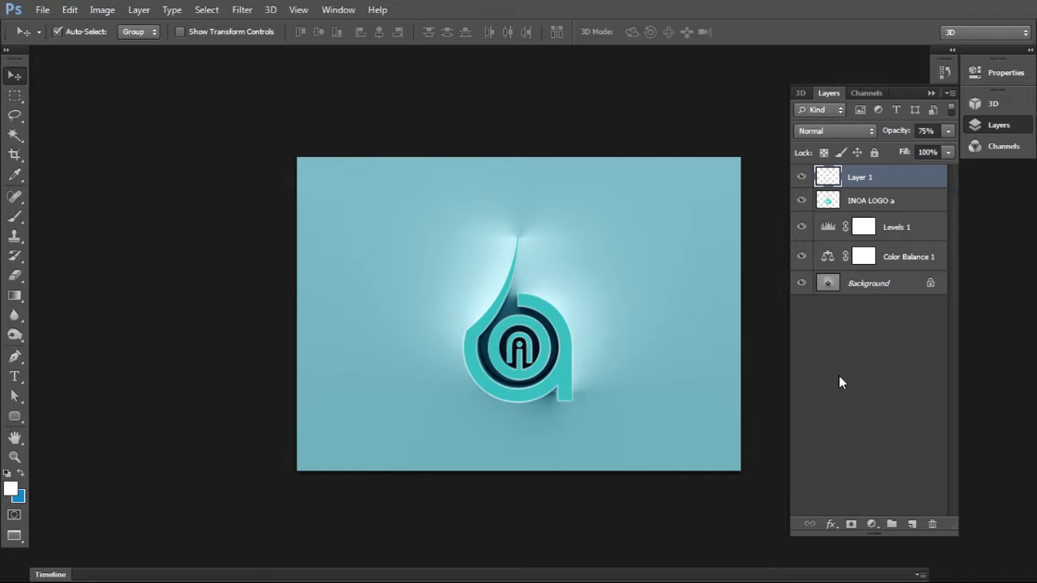
# Step: Save the image to the Desktop as '3d logo.jpg' in JPEG format at Maximum quality 12
pyautogui.click(43, 10)
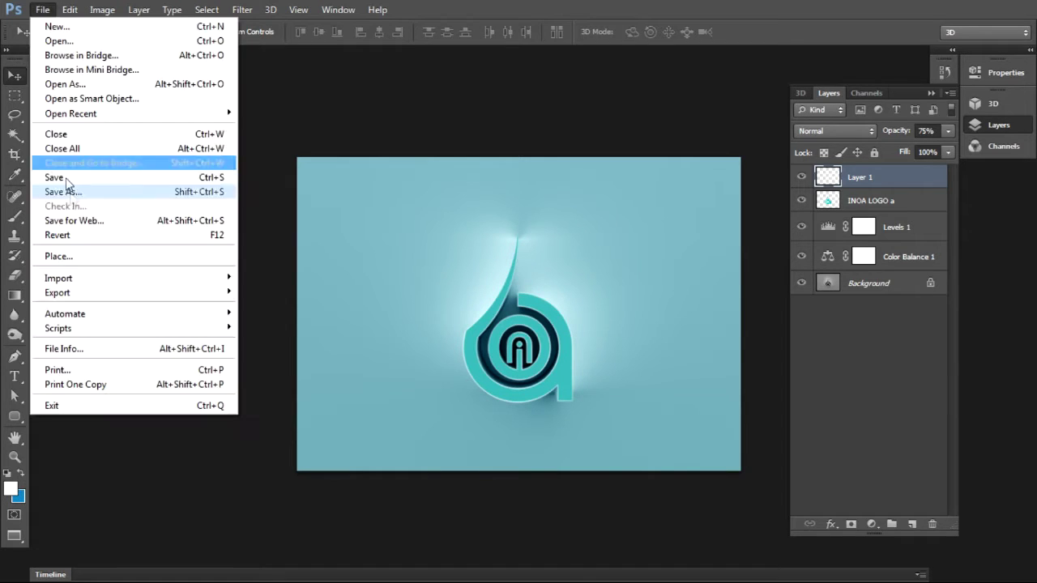
pyautogui.click(77, 192)
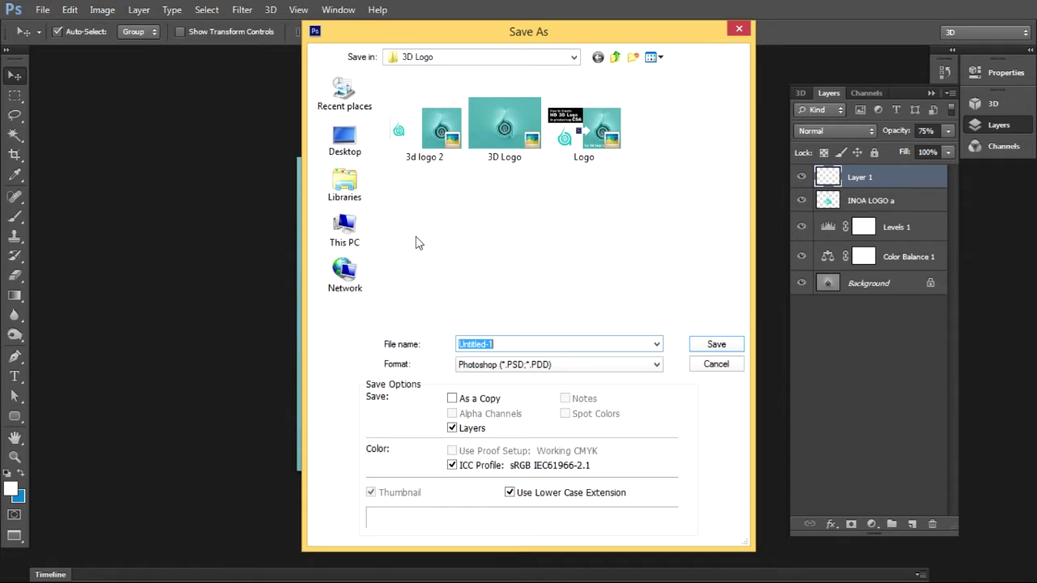
pyautogui.click(361, 153)
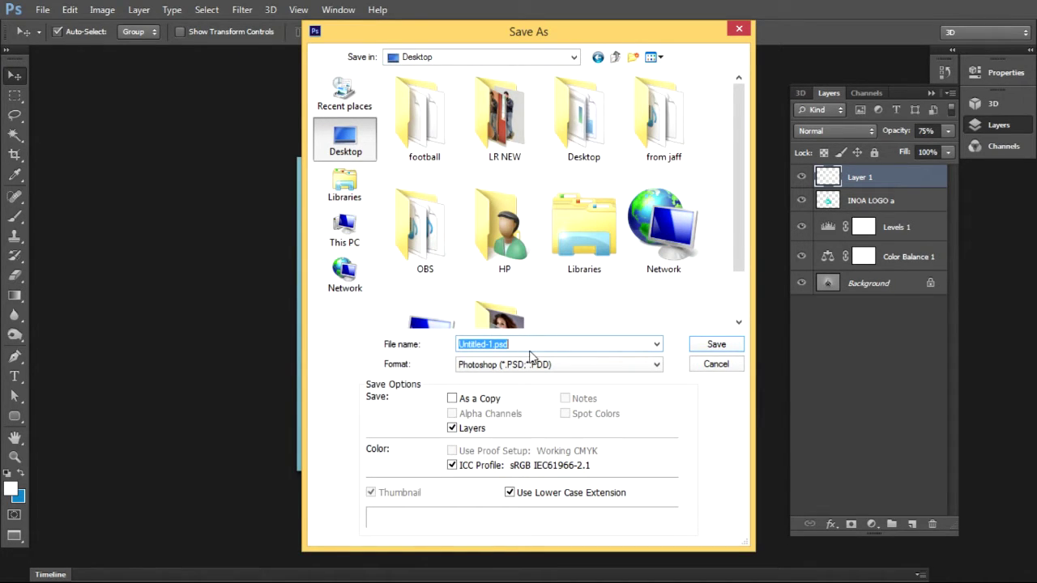
pyautogui.write('3d logo')
pyautogui.click(474, 365)
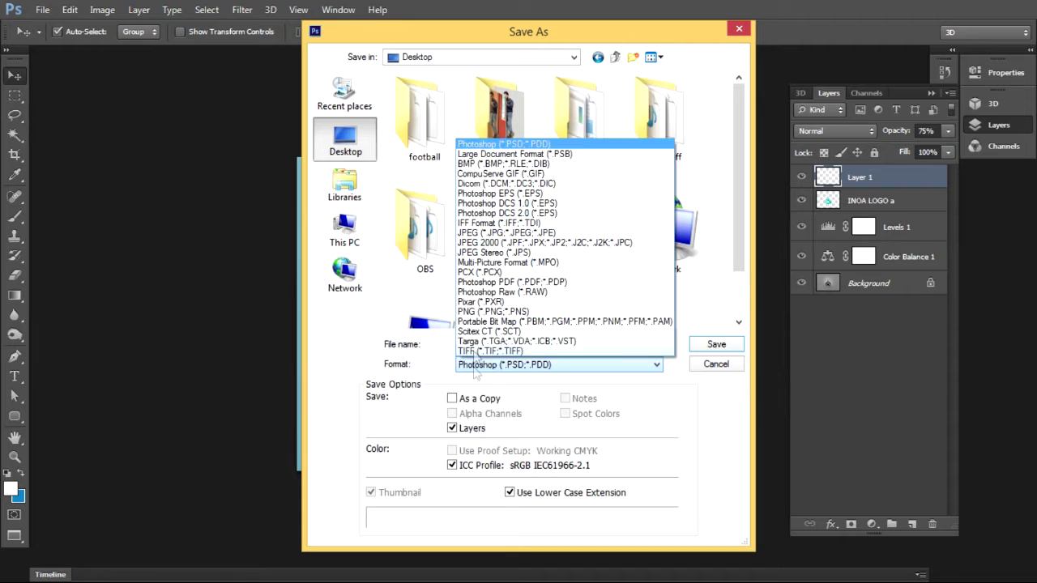
pyautogui.click(492, 233)
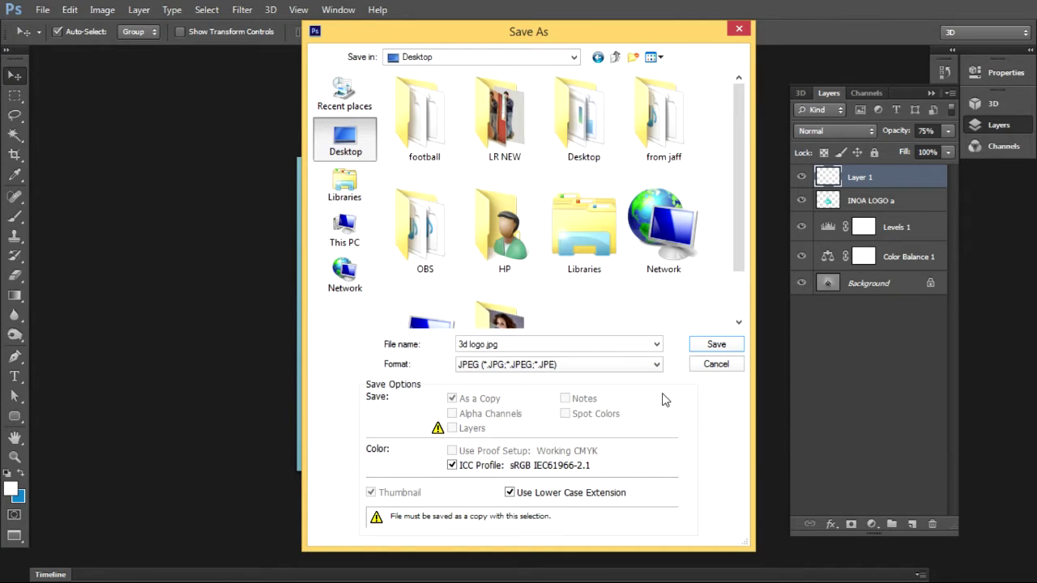
pyautogui.click(711, 346)
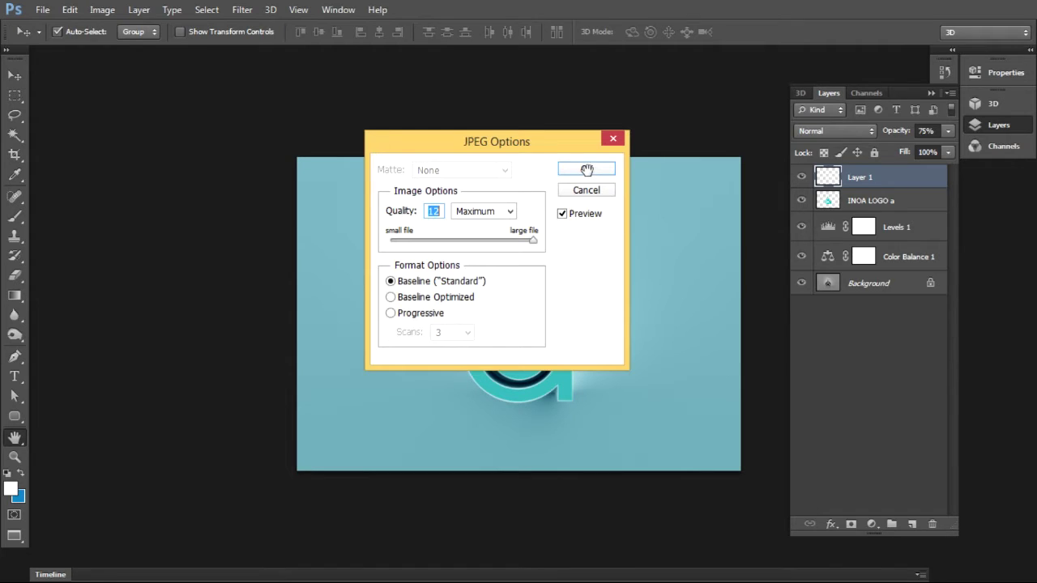
pyautogui.click(587, 171)
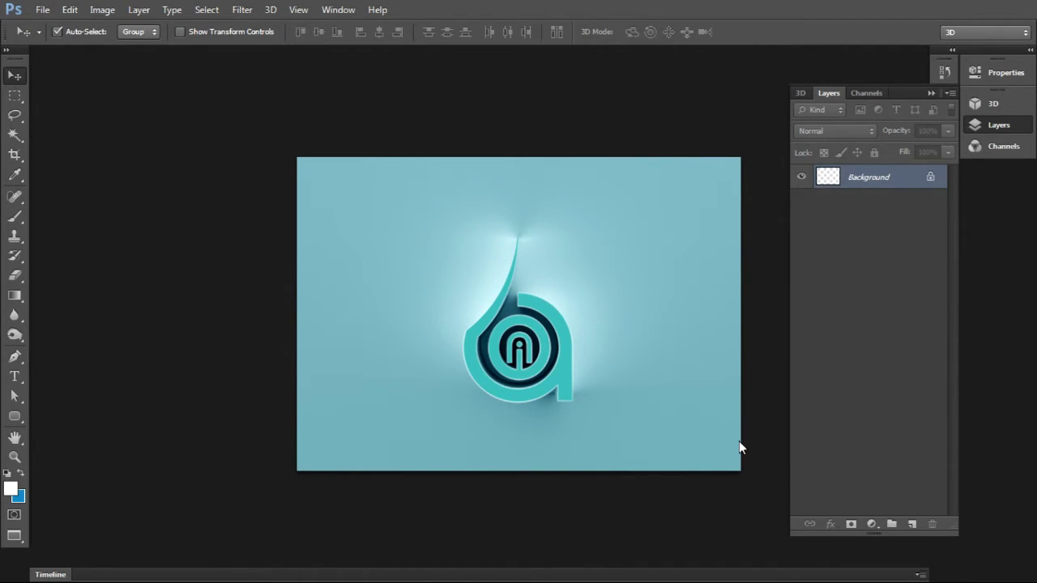
pyautogui.hotkey('alt', 'Tab')
# Step: Show the Windows desktop, refresh it, and select the new 3d logo file
pyautogui.hotkey('alt', 'Tab')
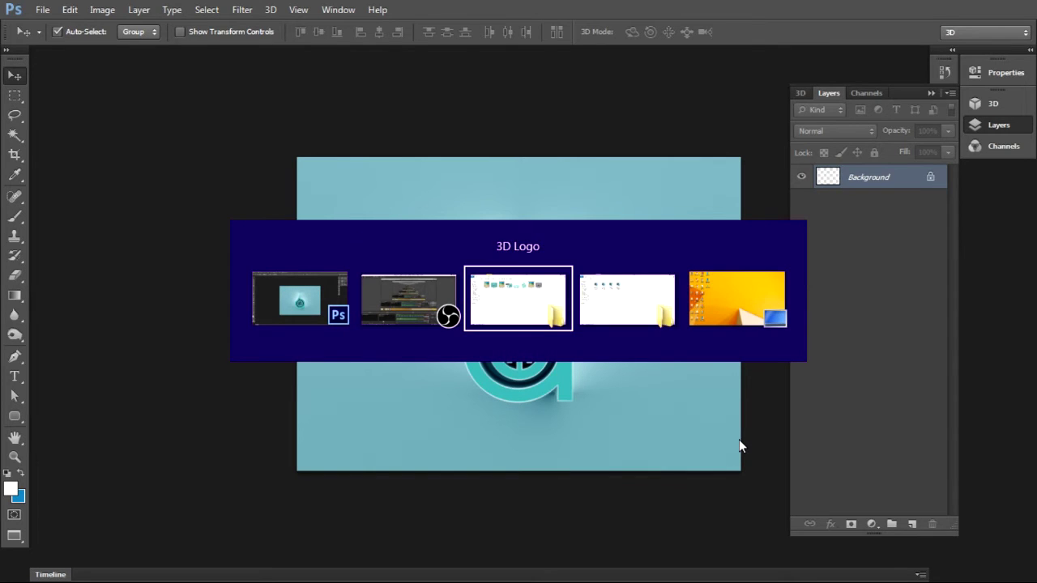
pyautogui.hotkey('alt', 'Tab')
pyautogui.hotkey('alt', 'Tab')
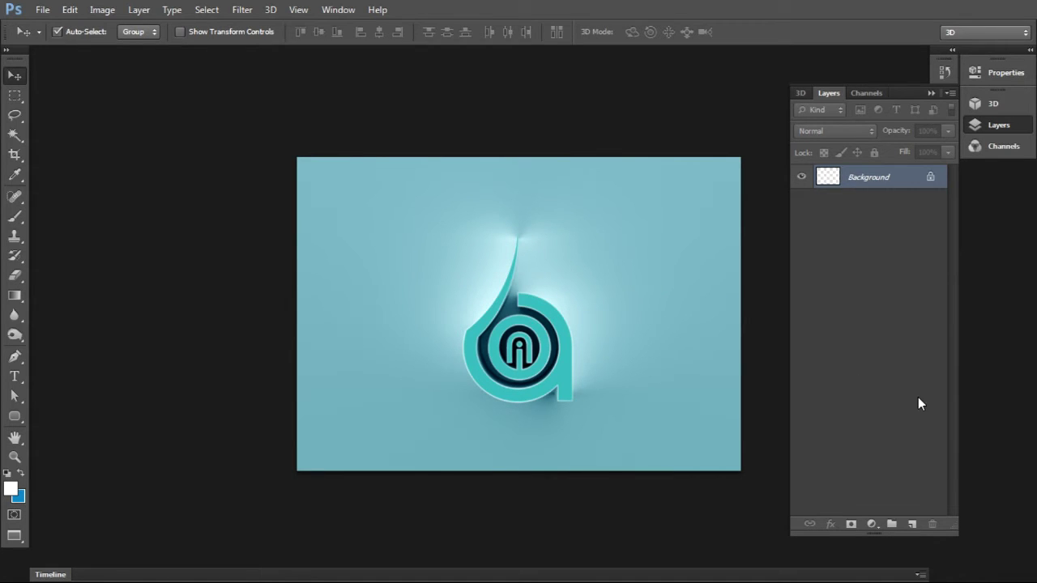
pyautogui.hotkey('alt', 'Tab')
pyautogui.hotkey('alt', 'Tab')
pyautogui.hotkey('alt', 'Tab')
pyautogui.hotkey('alt', 'Tab')
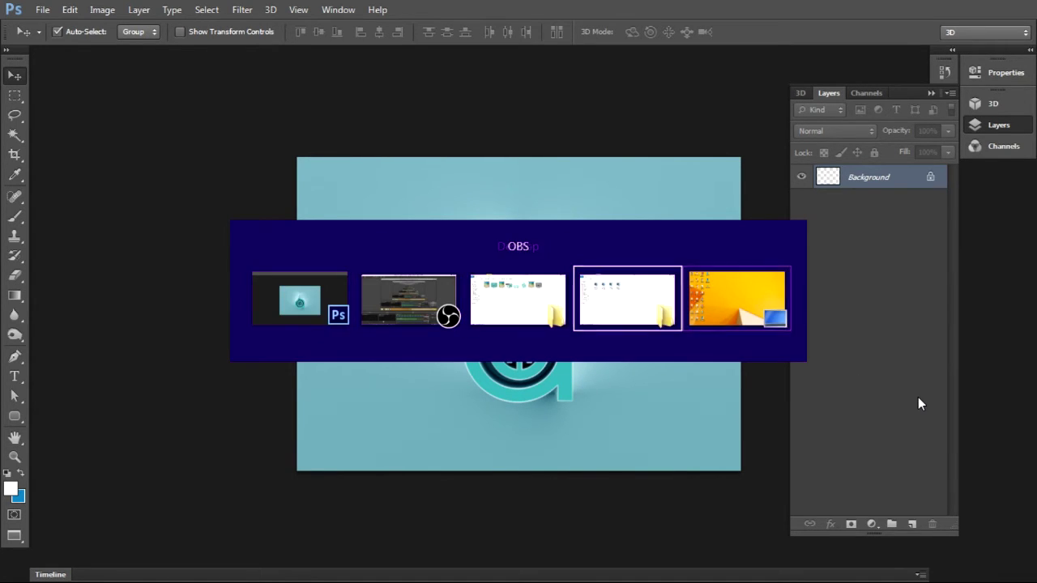
pyautogui.press('Escape')
pyautogui.press('super+d')
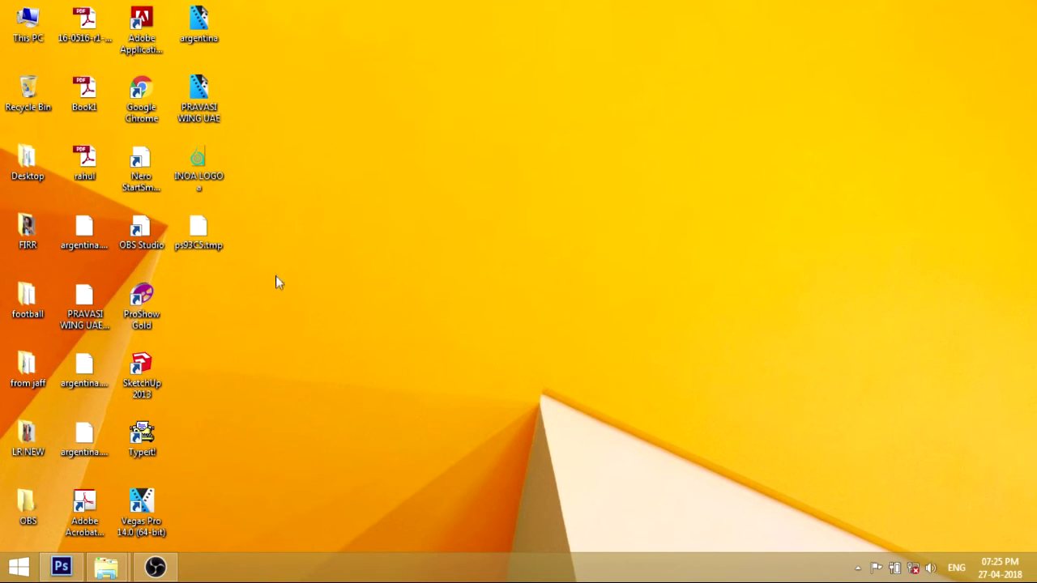
pyautogui.rightClick(339, 190)
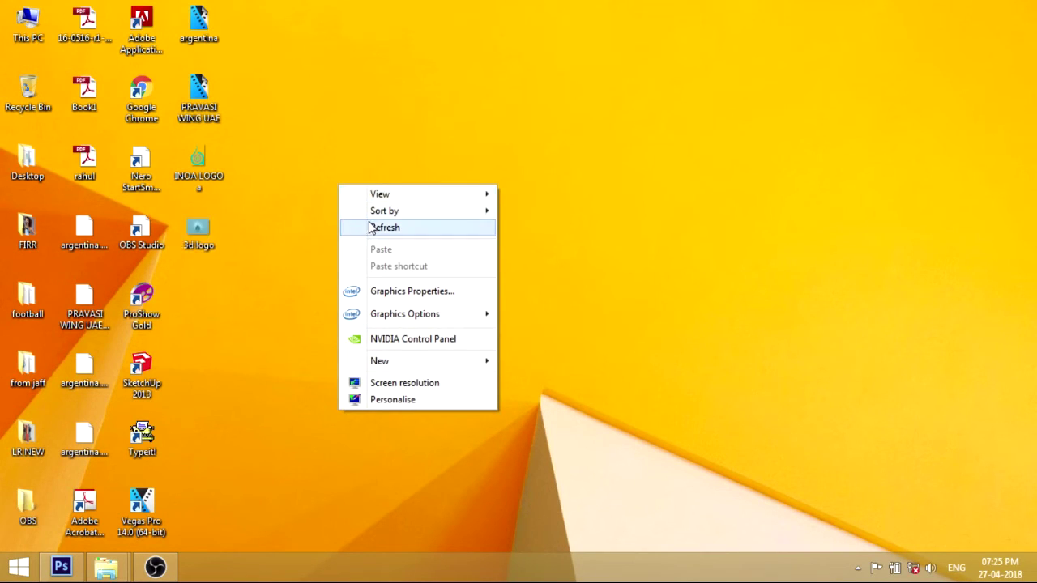
pyautogui.click(372, 228)
pyautogui.click(198, 233)
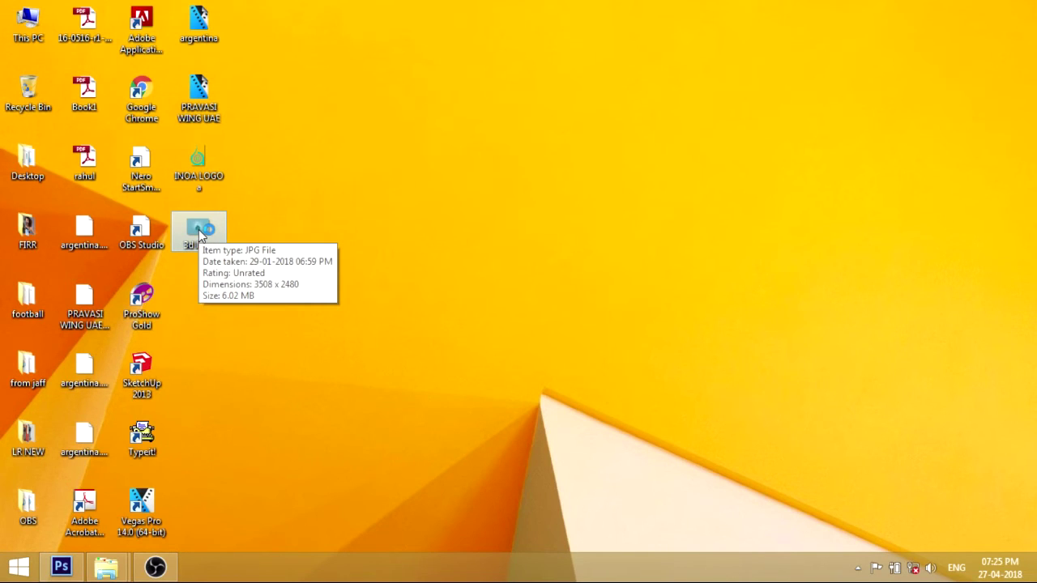
# Step: Open 3d logo.jpg in Picasa Photo Viewer and zoom in and out to inspect it
pyautogui.doubleClick(200, 232)
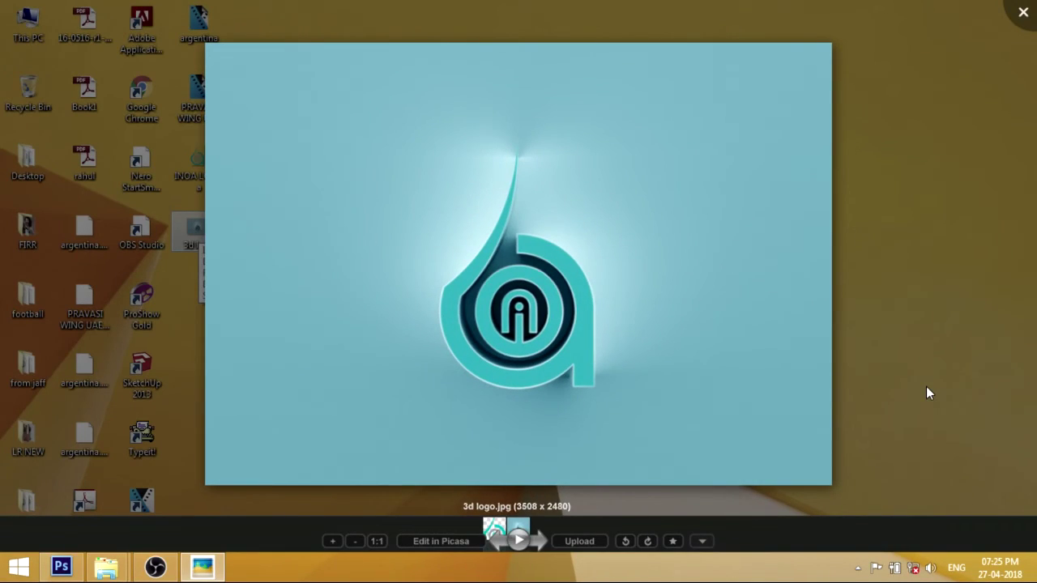
pyautogui.scroll(1, 560, 300)
pyautogui.scroll(2, 561, 300)
pyautogui.scroll(2, 561, 300)
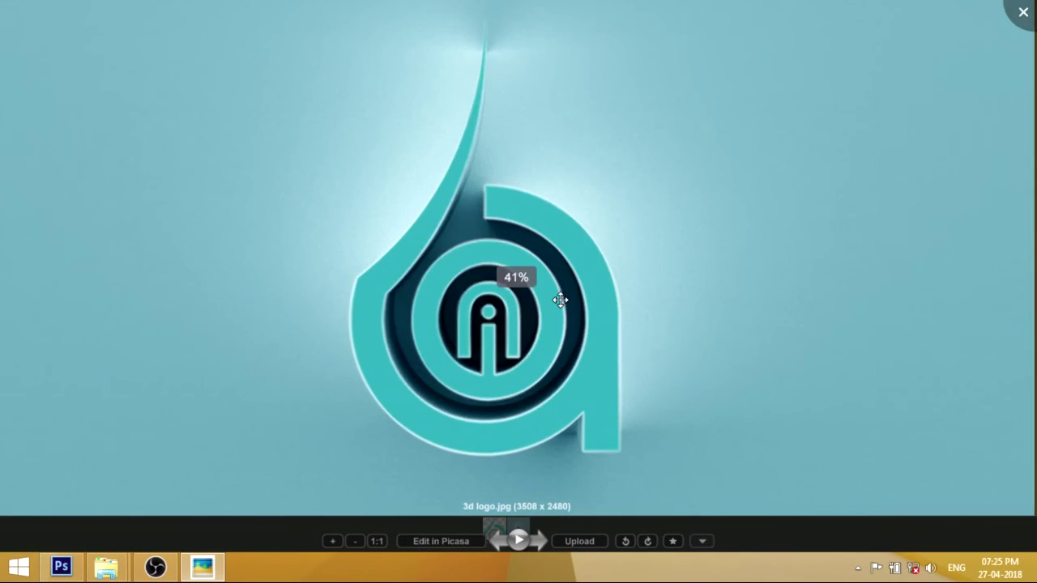
pyautogui.scroll(-1, 561, 300)
pyautogui.scroll(-1, 561, 300)
pyautogui.scroll(-2, 560, 300)
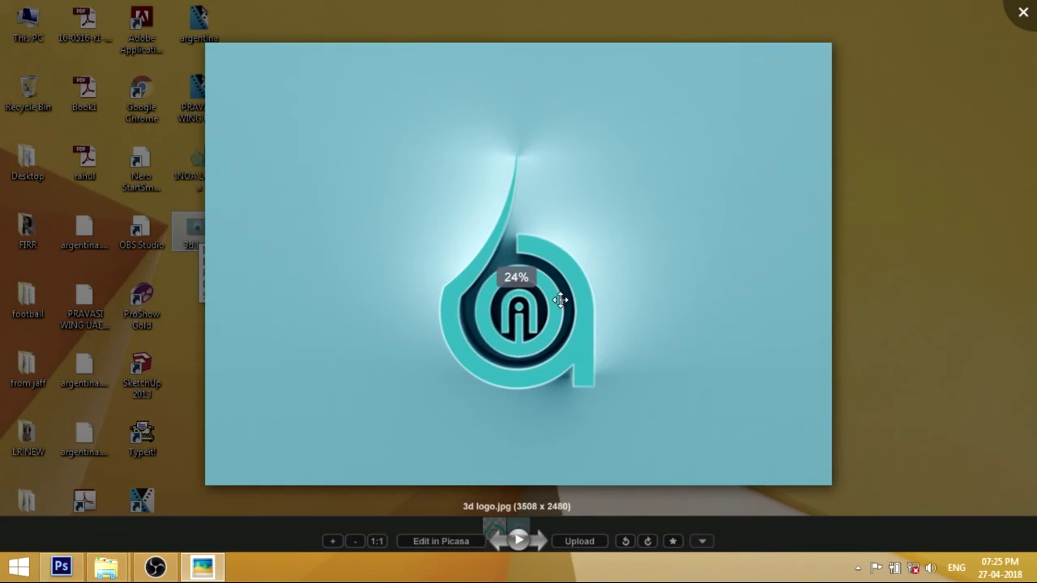
pyautogui.scroll(-1, 561, 299)
pyautogui.scroll(1, 560, 300)
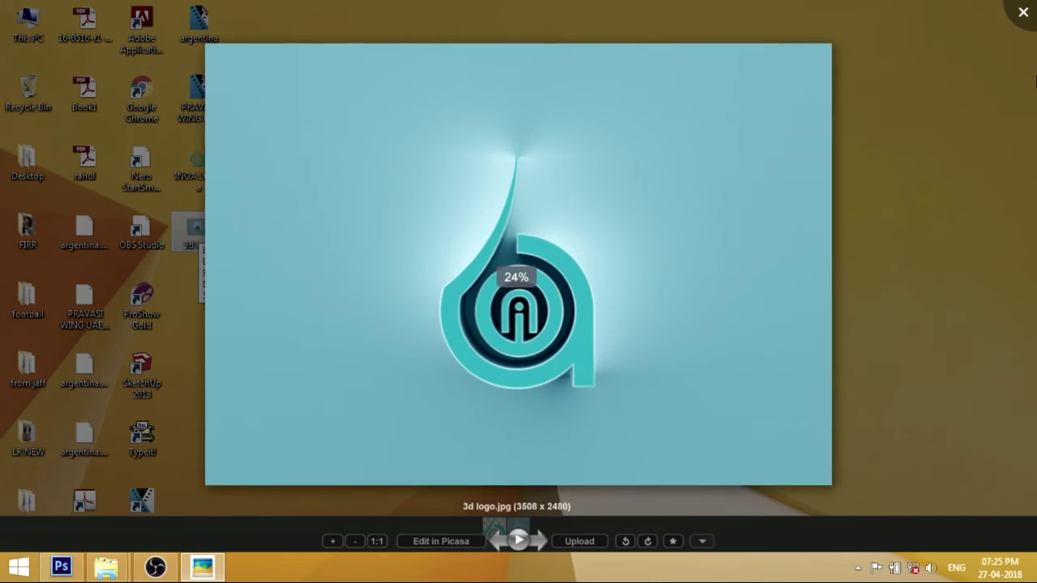